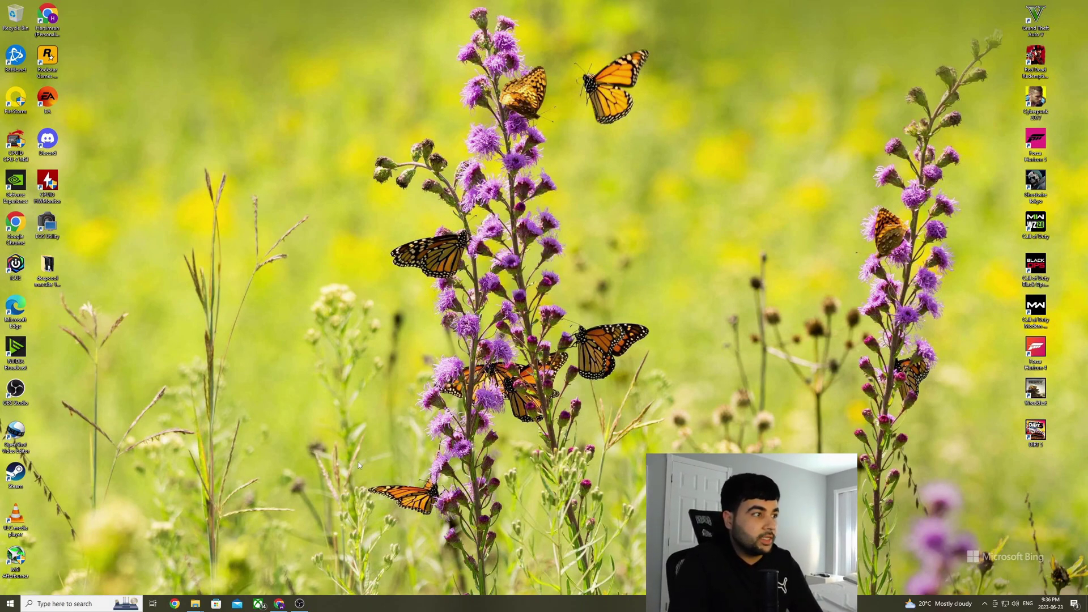
# Bring Chrome back and switch to the obs-ndi NewTek NDI integration forum page.
pyautogui.click(279, 603)
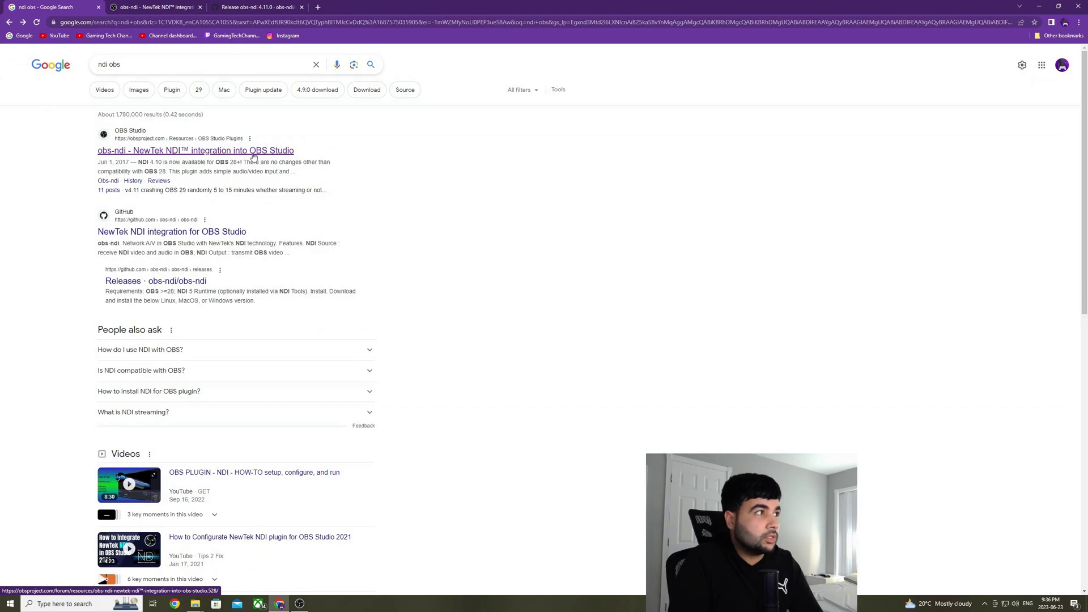
pyautogui.click(163, 8)
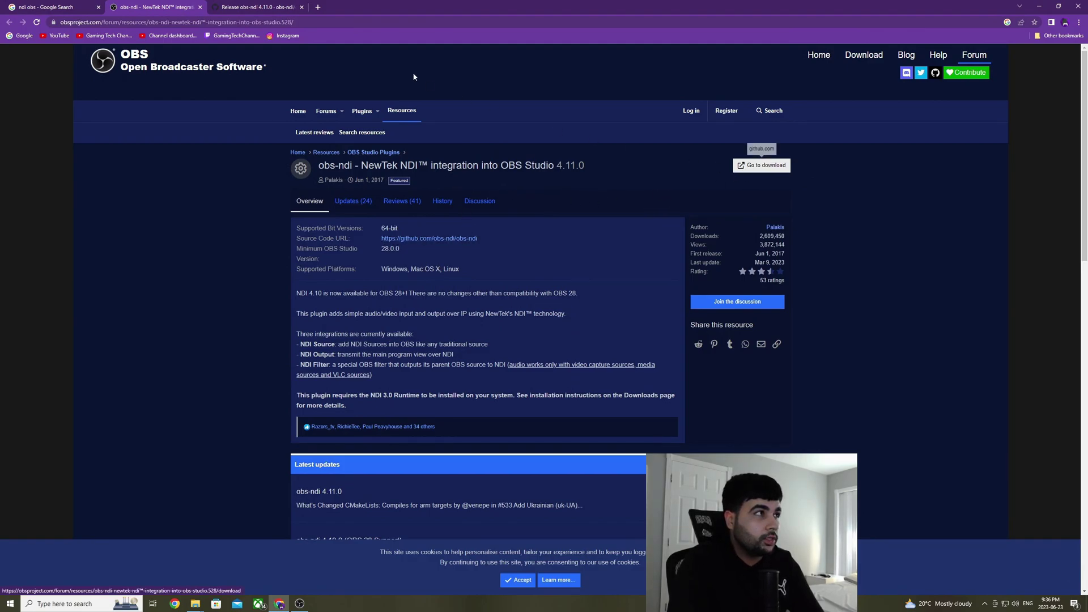
# Go to the obs-ndi 4.11.0 GitHub release page and scroll down to its Assets list.
pyautogui.click(257, 7)
pyautogui.scroll(-1, 270, 155)
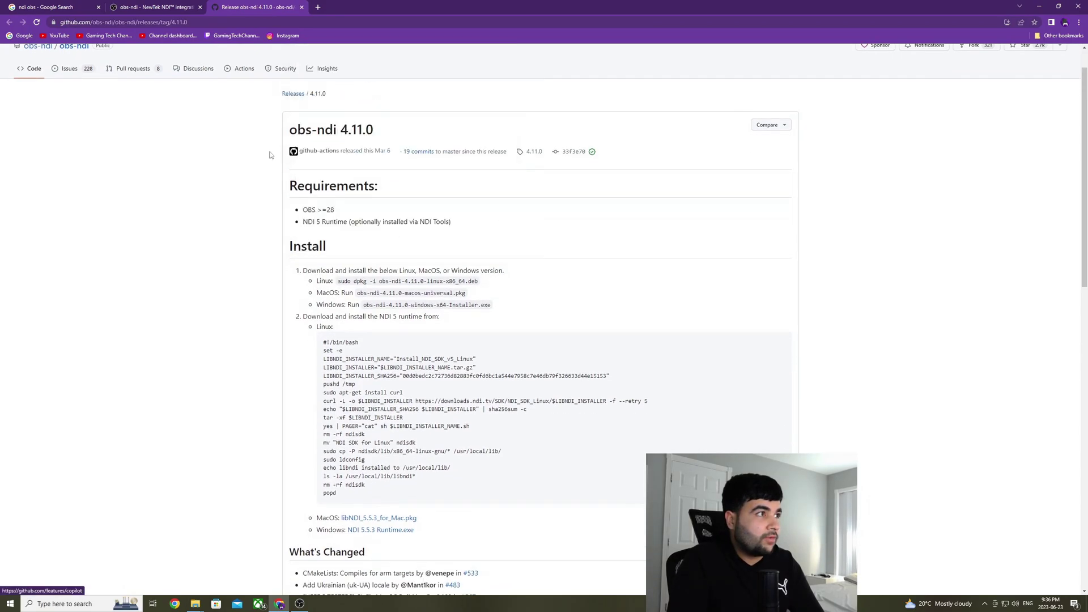
pyautogui.scroll(-1, 241, 151)
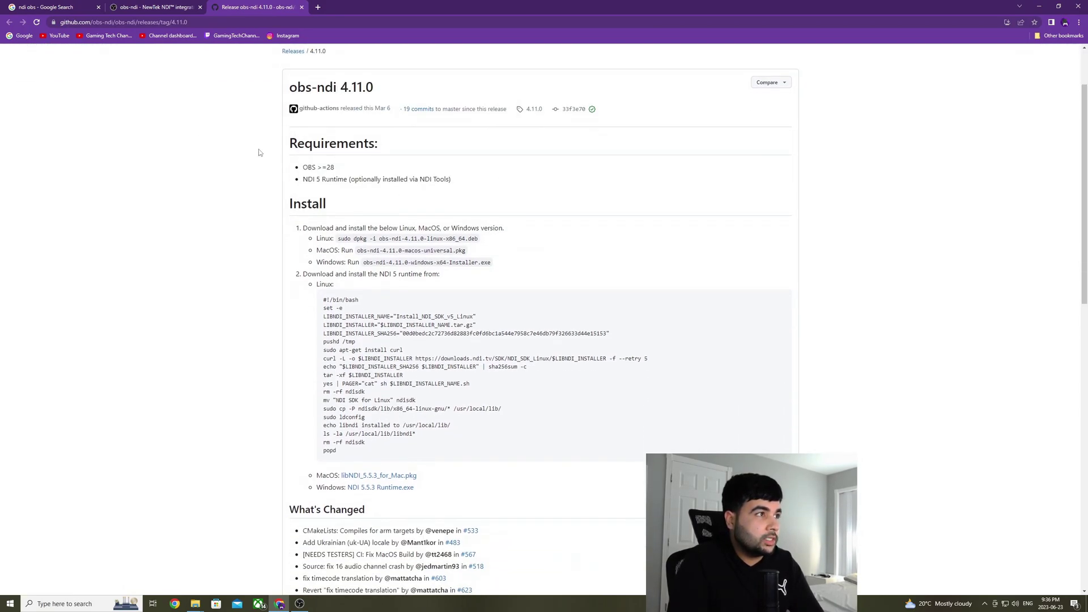
pyautogui.scroll(1, 526, 189)
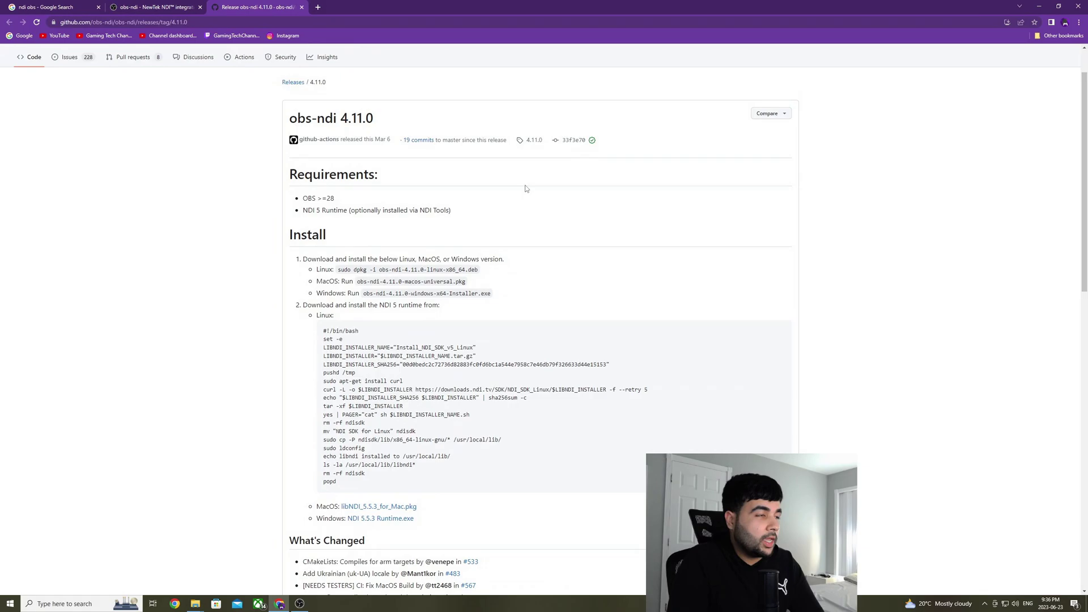
pyautogui.scroll(-1, 530, 199)
pyautogui.scroll(-9, 518, 272)
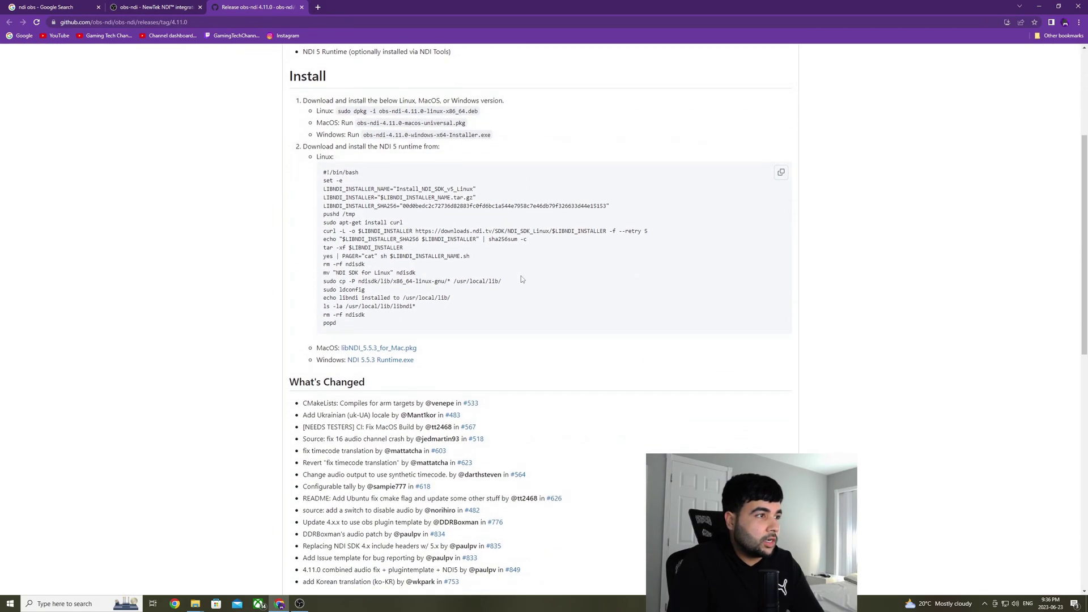
pyautogui.scroll(3, 524, 274)
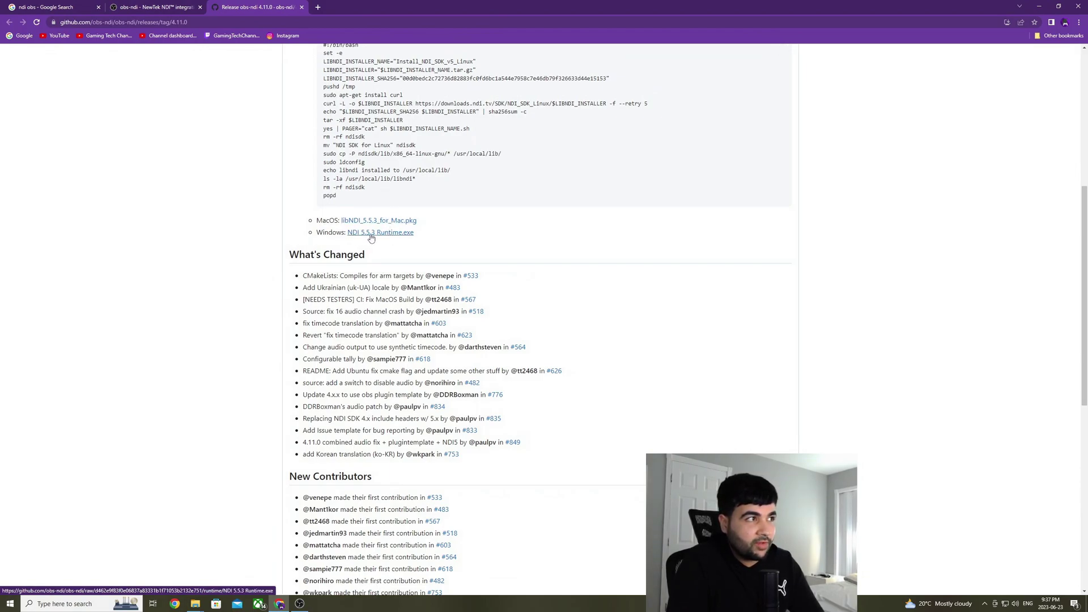
pyautogui.scroll(-2, 409, 238)
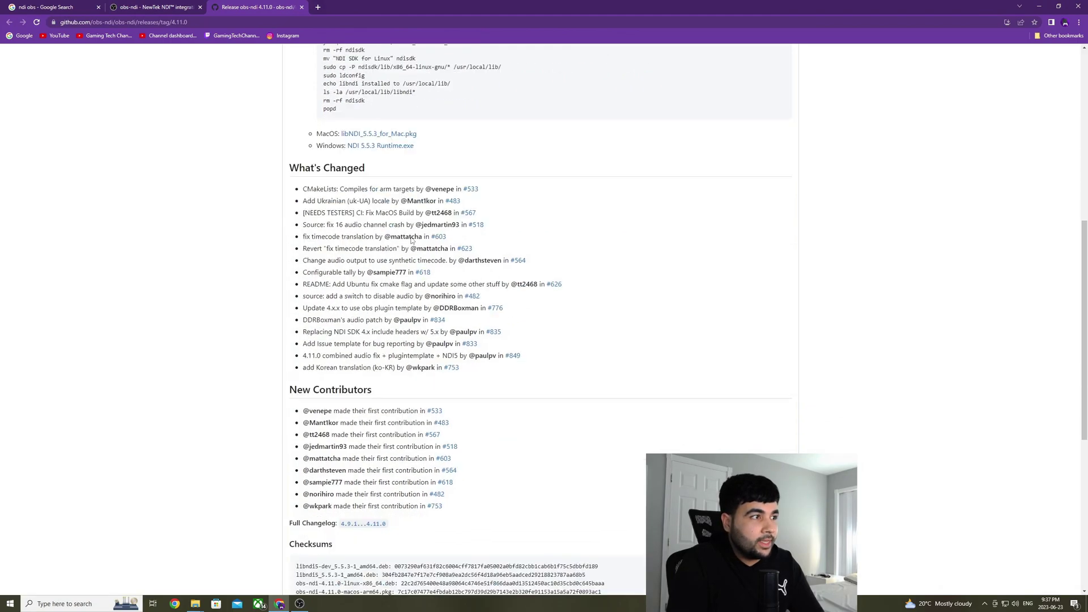
pyautogui.scroll(-6, 411, 238)
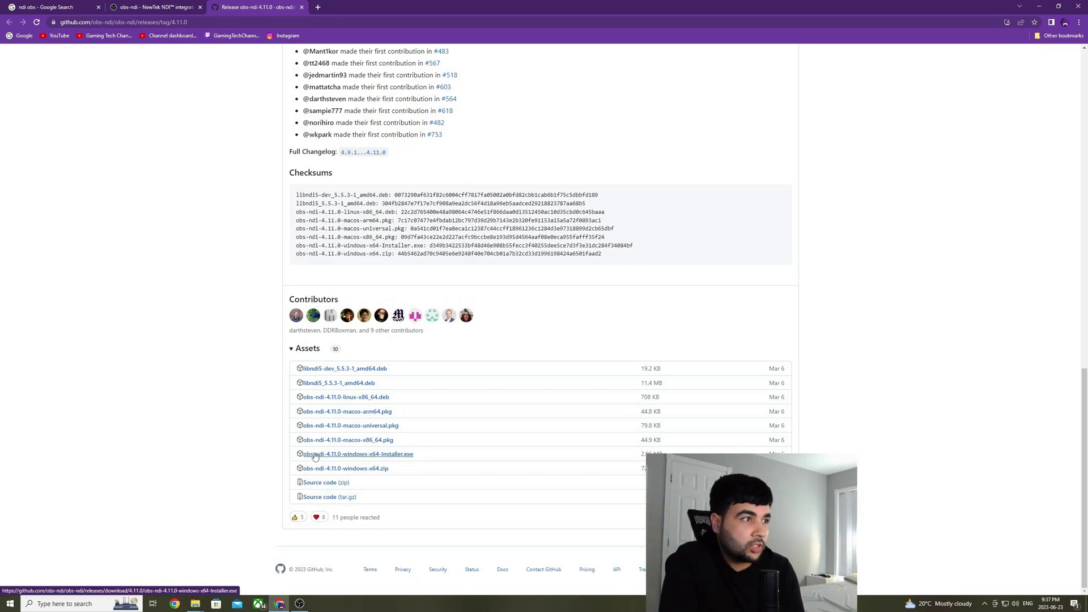
pyautogui.hotkey('alt', 'Tab')
# Open the extracted obs-ndi-4.11.0-windows-x64 folder in Downloads to reveal data and obs-plugins.
pyautogui.moveTo(160, 146); pyautogui.dragTo(100, 71)
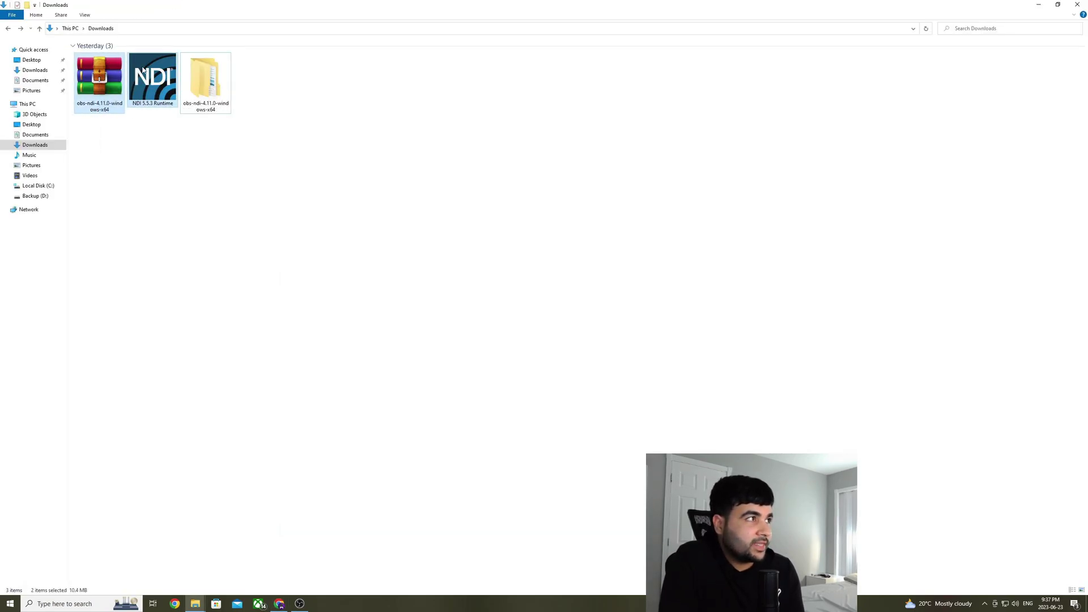
pyautogui.keyDown('shift'); pyautogui.click(205, 80); pyautogui.keyUp('shift')
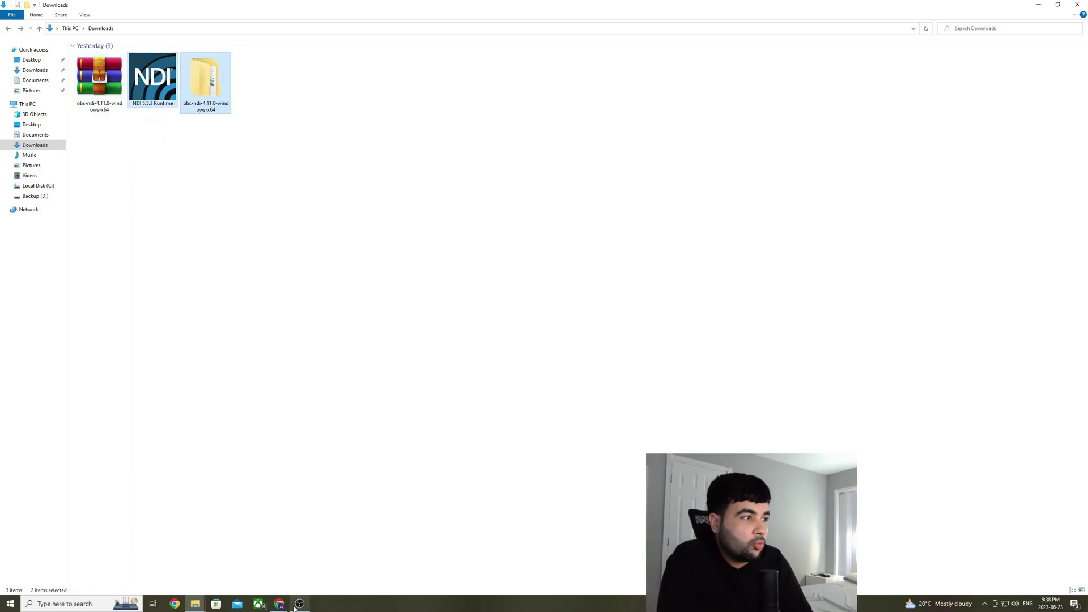
pyautogui.moveTo(300, 603)
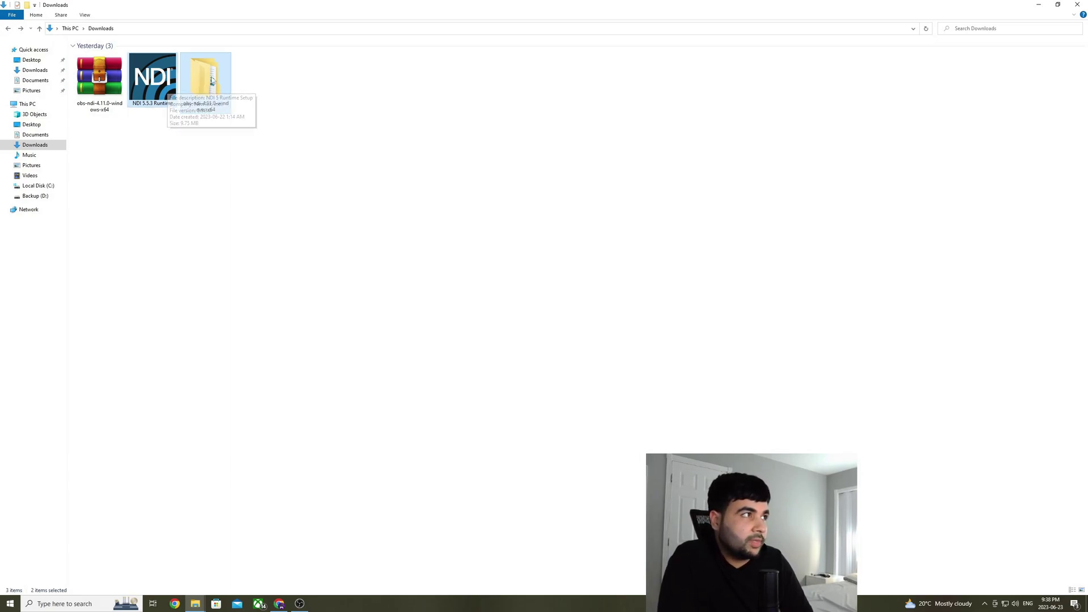
pyautogui.click(299, 185)
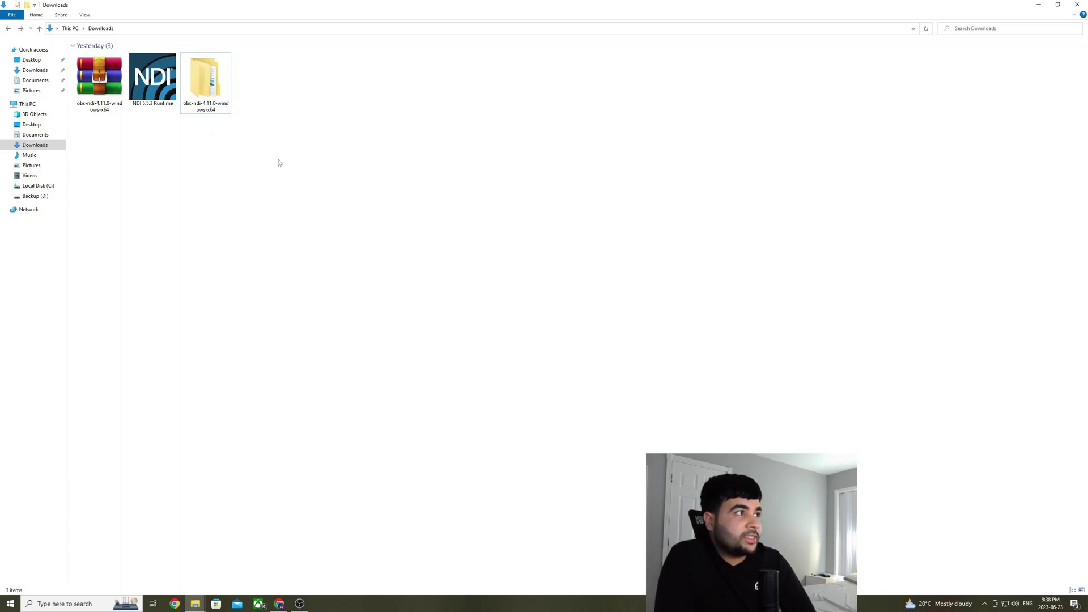
pyautogui.doubleClick(214, 71)
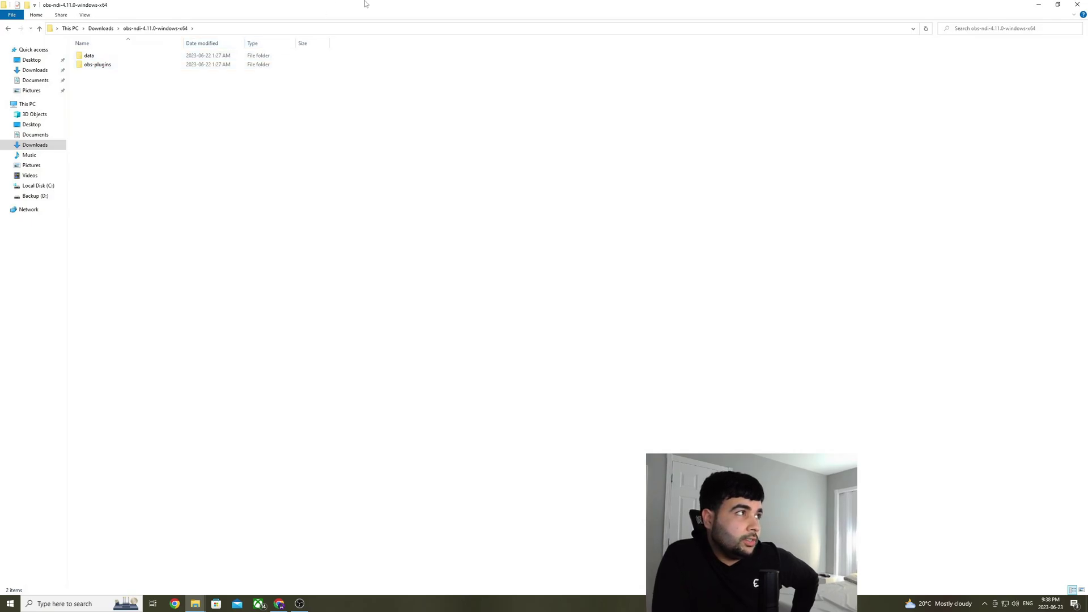
# Snap the plugin window left and Local Disk (C:) right, then open Program Files\obs-studio.
pyautogui.moveTo(364, 5); pyautogui.dragTo(0, 141)
pyautogui.click(600, 243)
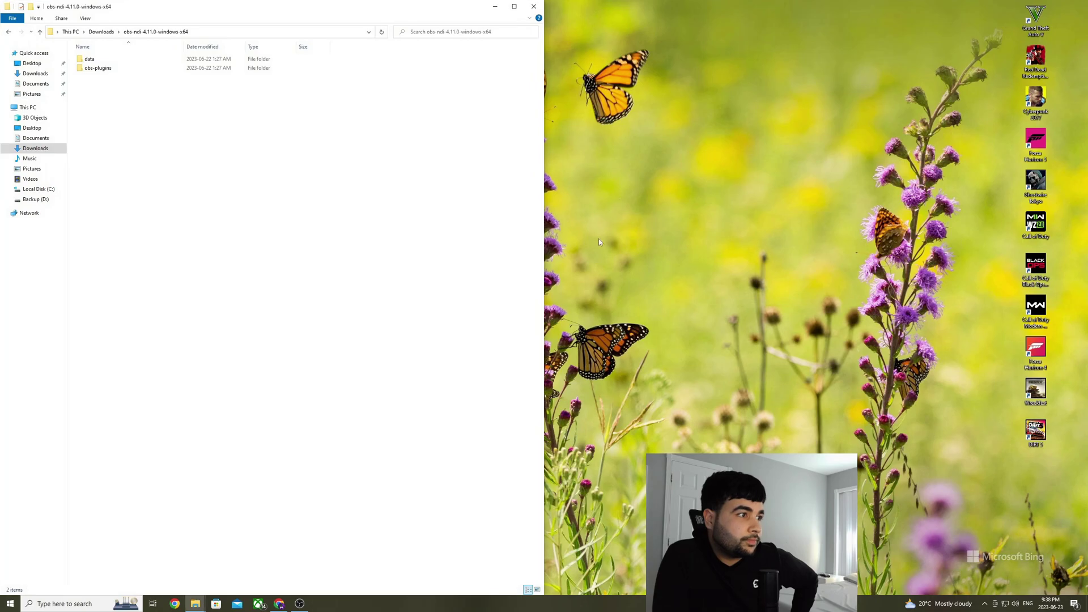
pyautogui.click(195, 604)
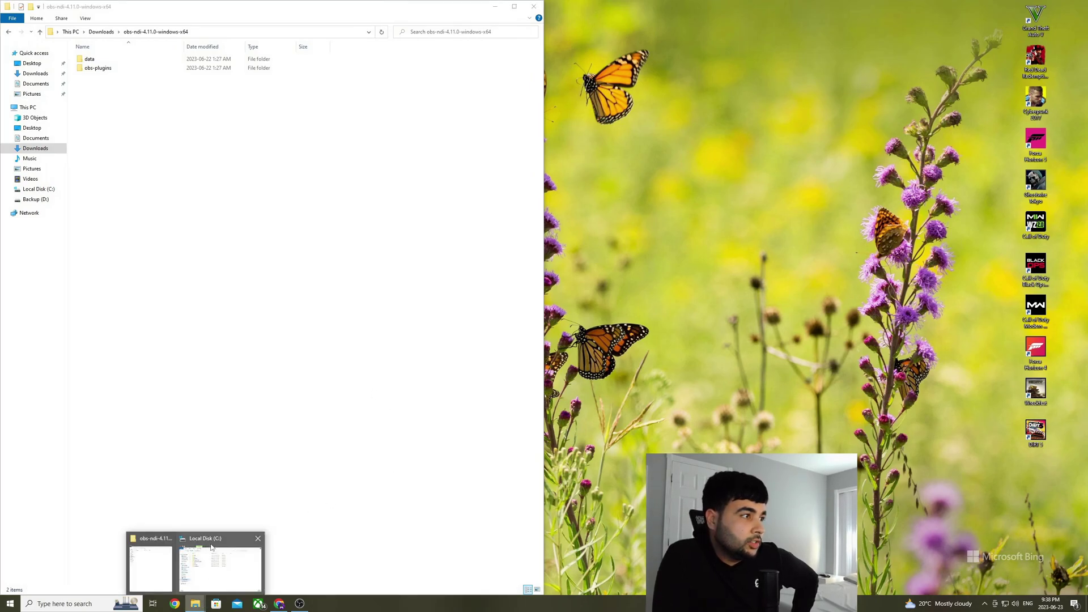
pyautogui.click(242, 557)
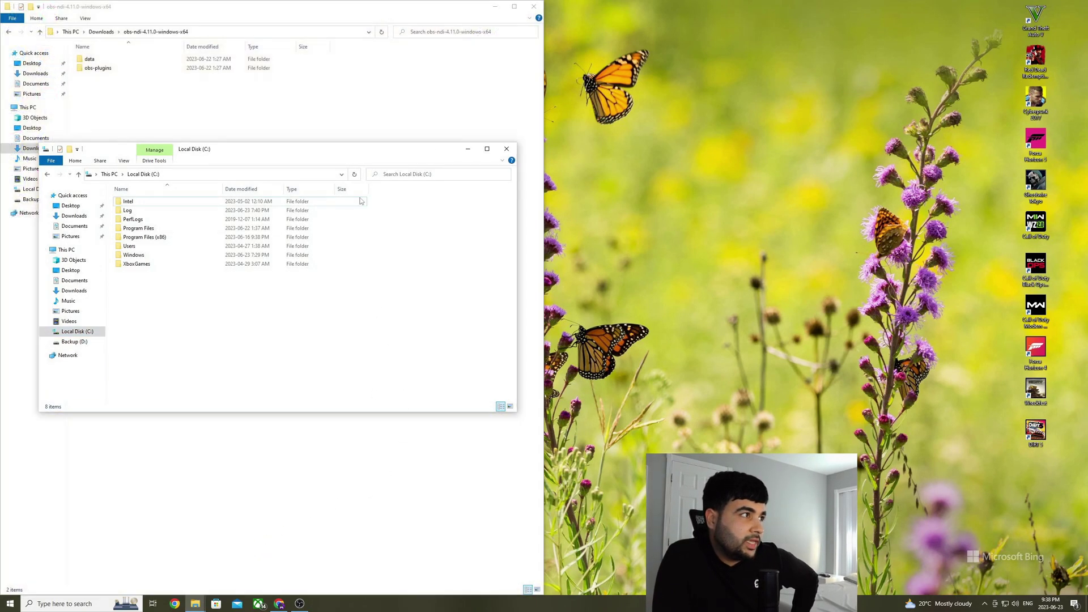
pyautogui.moveTo(339, 142); pyautogui.dragTo(1086, 148)
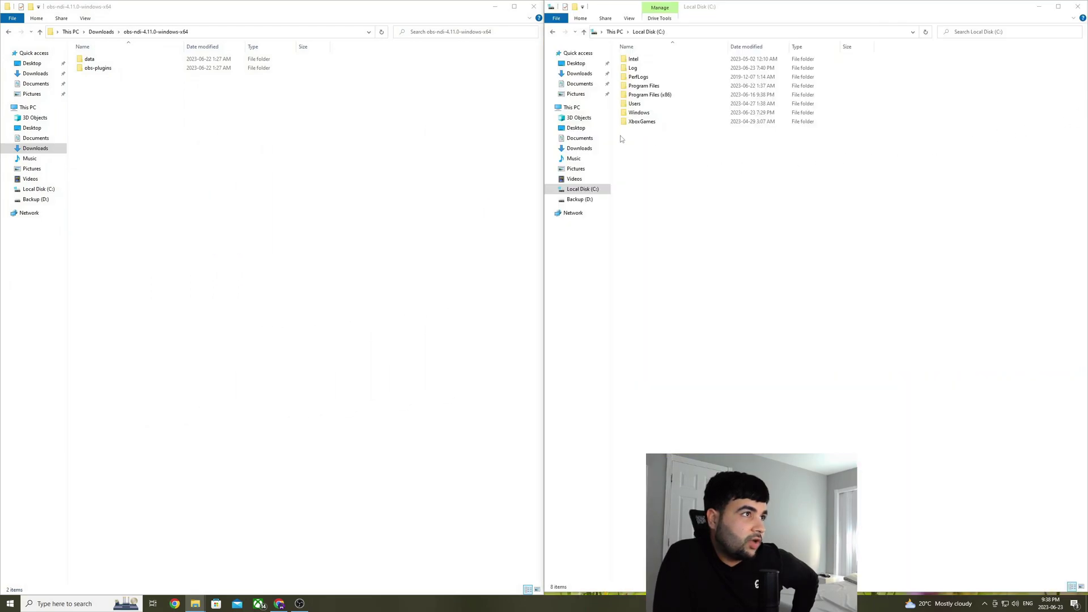
pyautogui.doubleClick(653, 86)
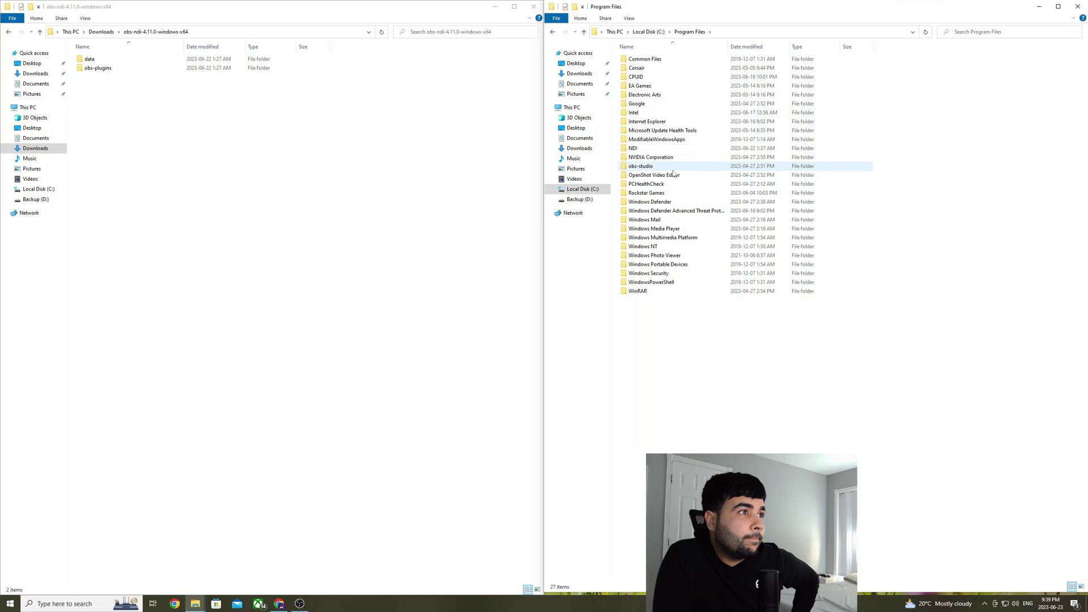
pyautogui.doubleClick(672, 170)
# Browse the data\obs-plugins folders of both the download and the OBS install, then go back.
pyautogui.click(113, 59)
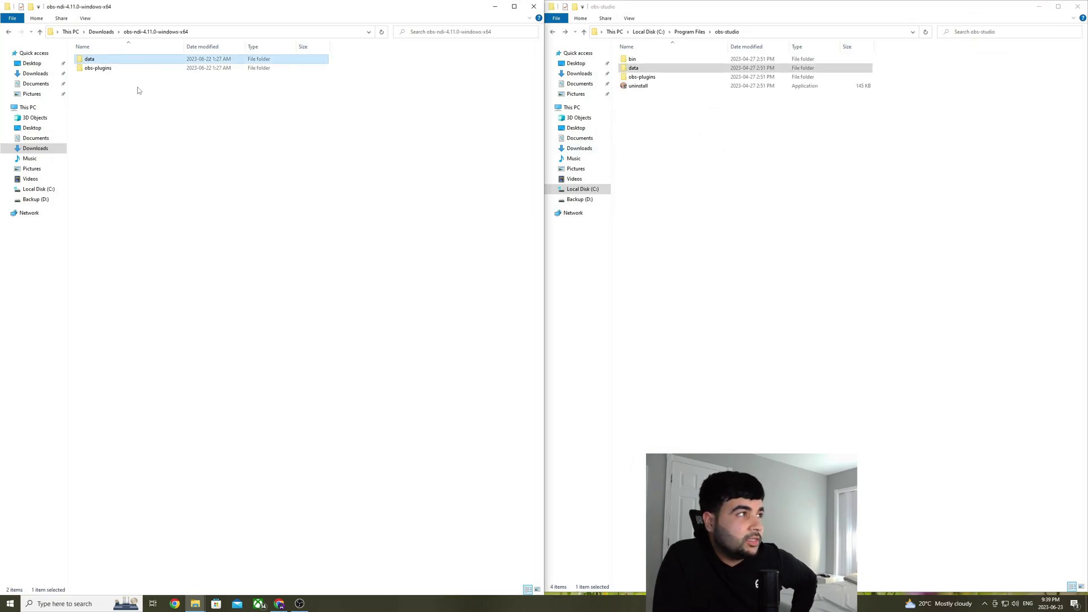
pyautogui.doubleClick(101, 60)
pyautogui.click(101, 61)
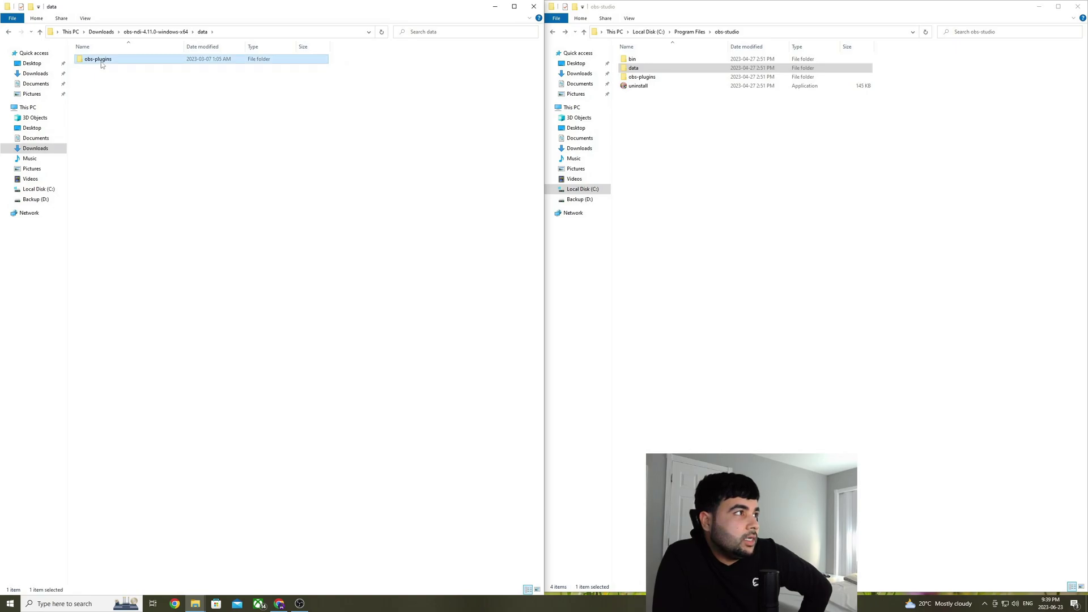
pyautogui.doubleClick(101, 61)
pyautogui.click(96, 63)
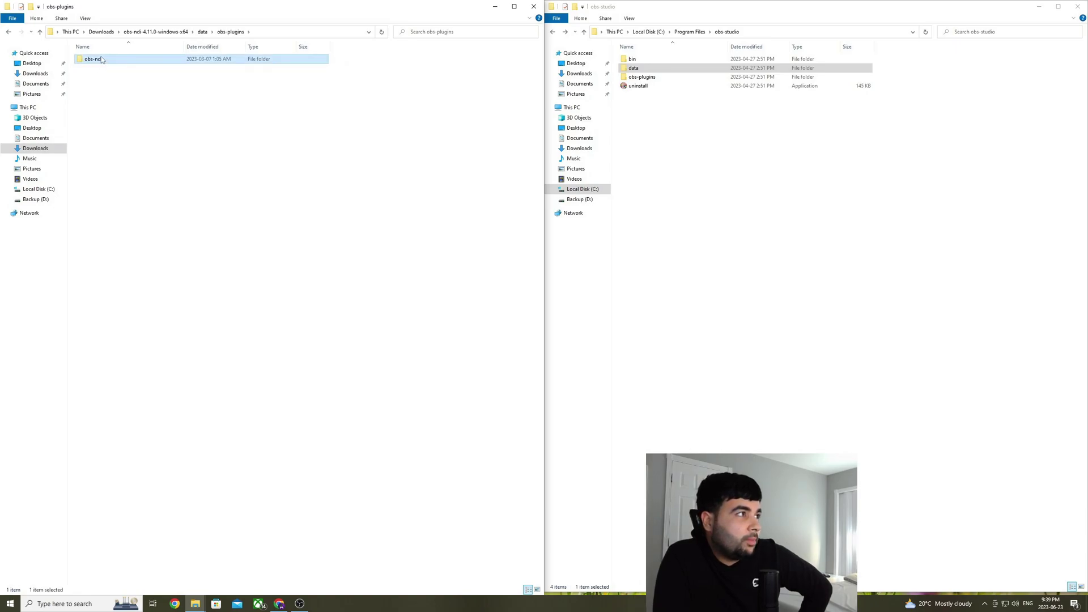
pyautogui.doubleClick(651, 70)
pyautogui.doubleClick(651, 69)
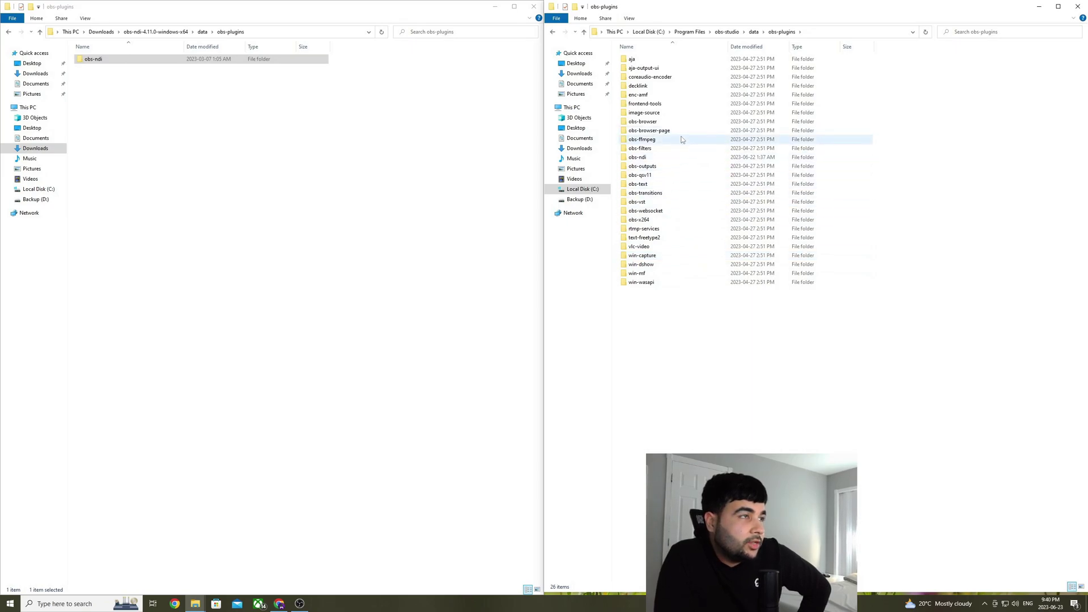
pyautogui.click(674, 158)
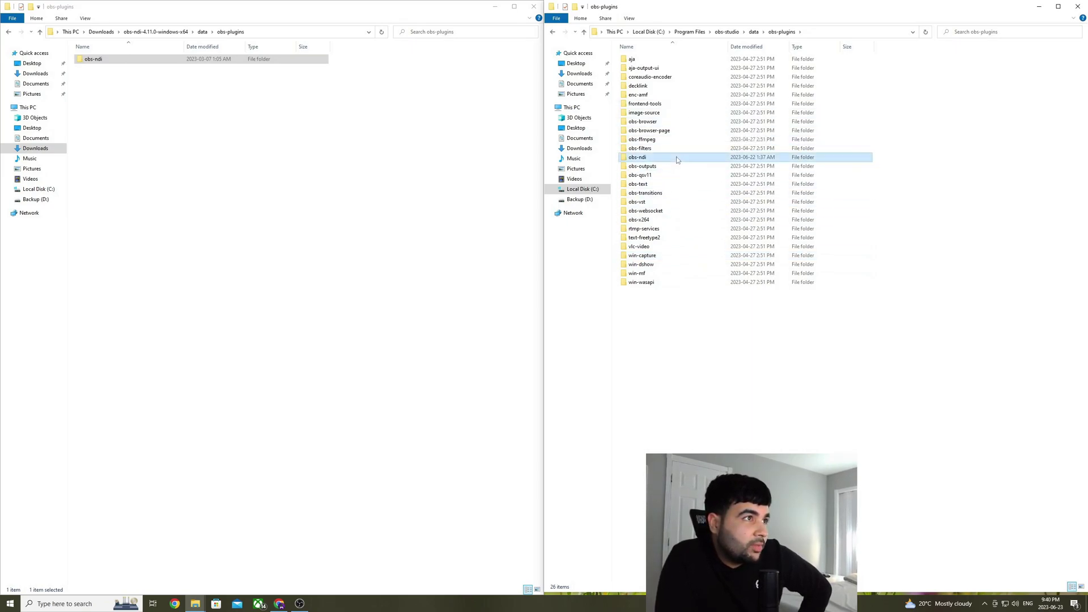
pyautogui.click(553, 32)
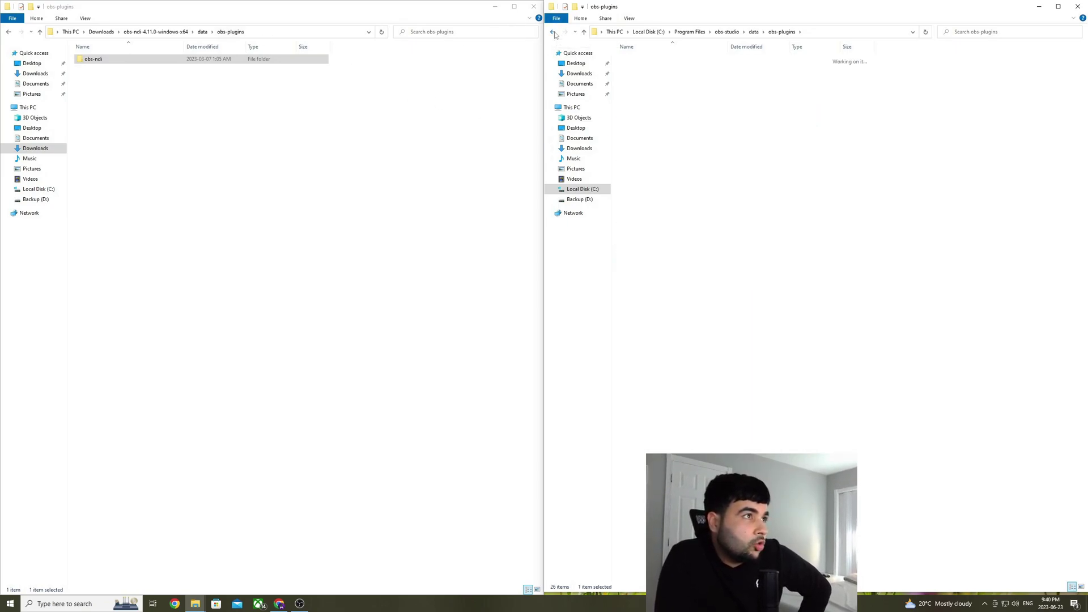
pyautogui.click(8, 32)
pyautogui.click(8, 32)
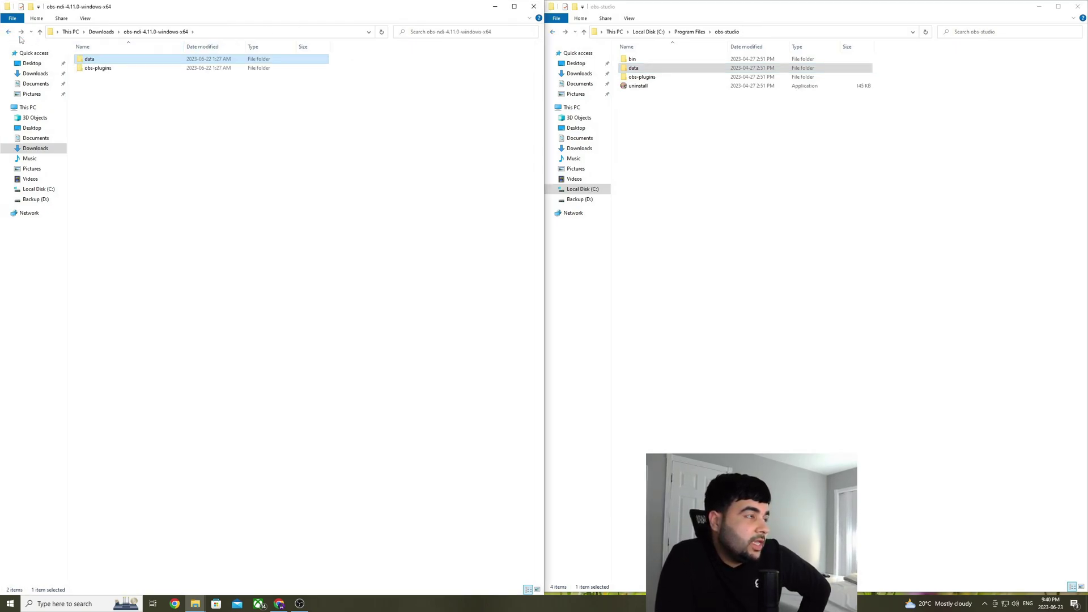
# Open obs-plugins\64bit in both windows and select the obs-ndi.dll and obs-ndi.pdb files.
pyautogui.doubleClick(127, 72)
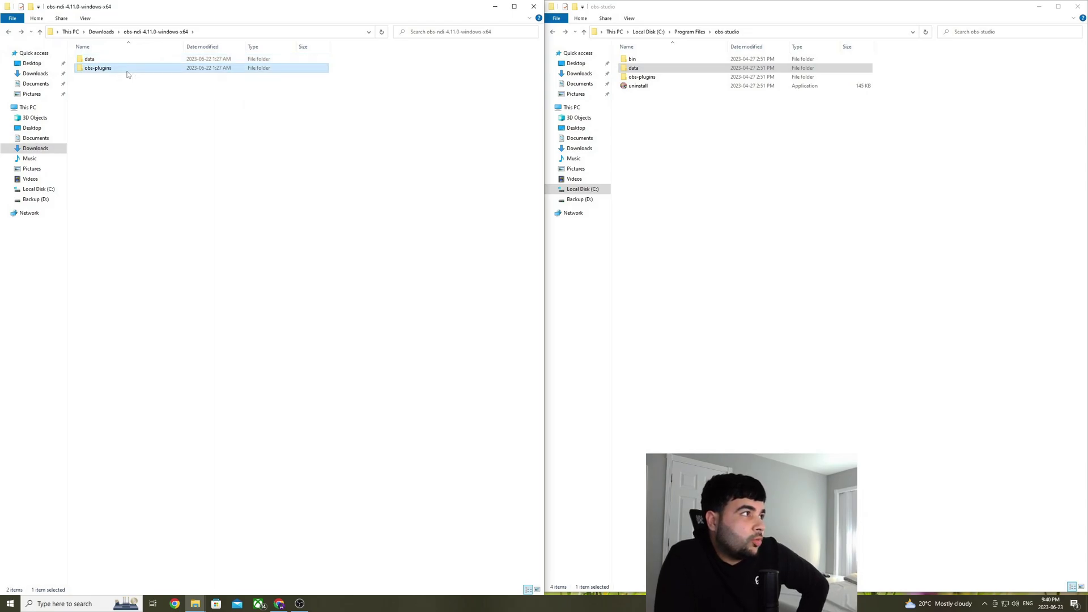
pyautogui.doubleClick(641, 77)
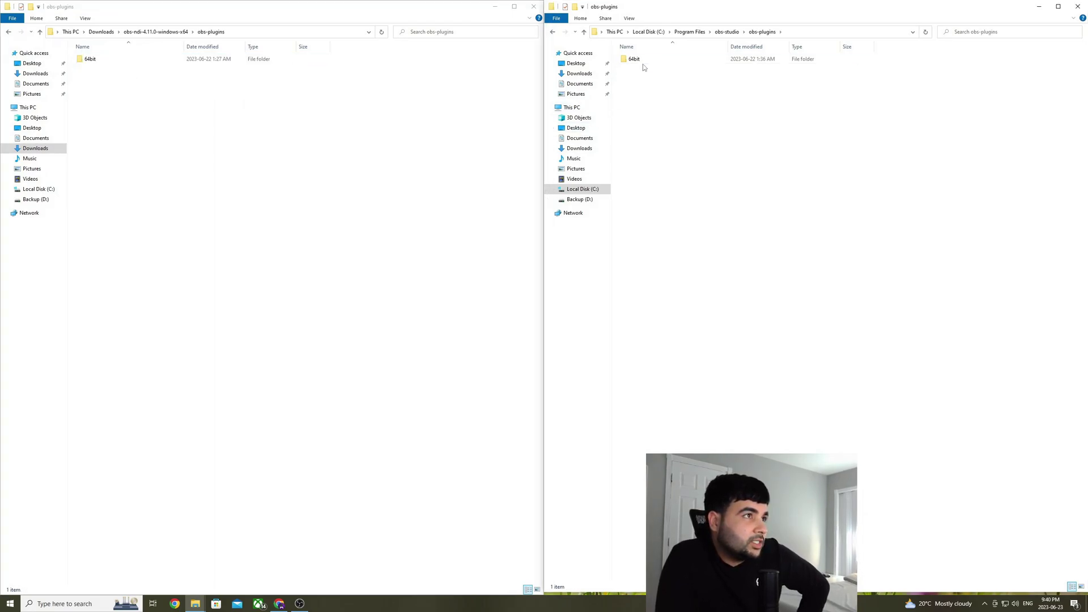
pyautogui.doubleClick(636, 59)
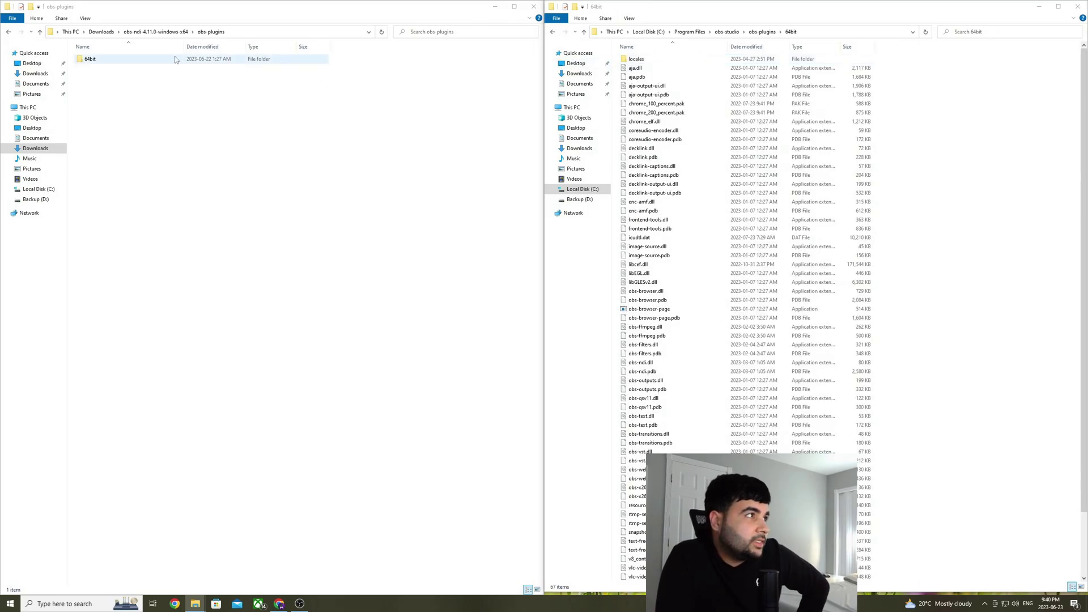
pyautogui.doubleClick(176, 59)
pyautogui.hotkey('ctrl', 'a')
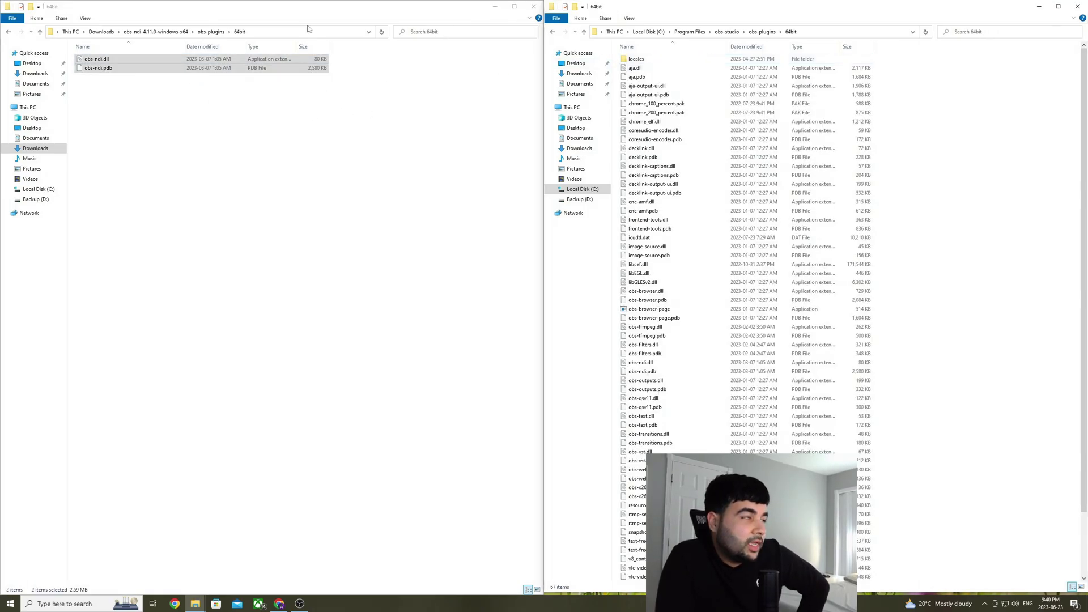
# Close both Explorer windows, refresh the desktop and return to OBS Studio 29.0.2.
pyautogui.click(532, 7)
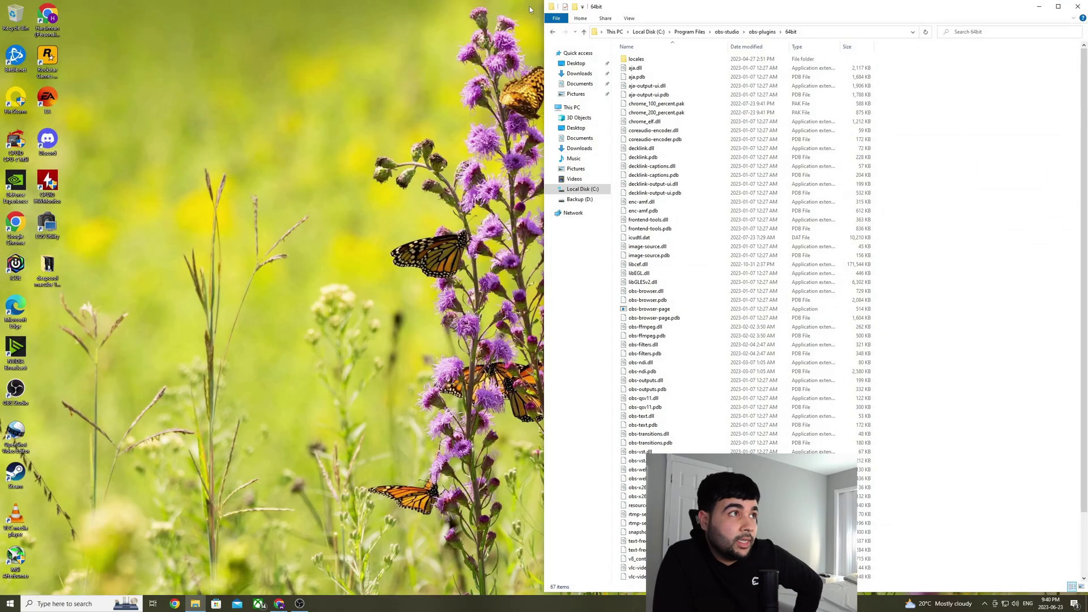
pyautogui.click(1077, 6)
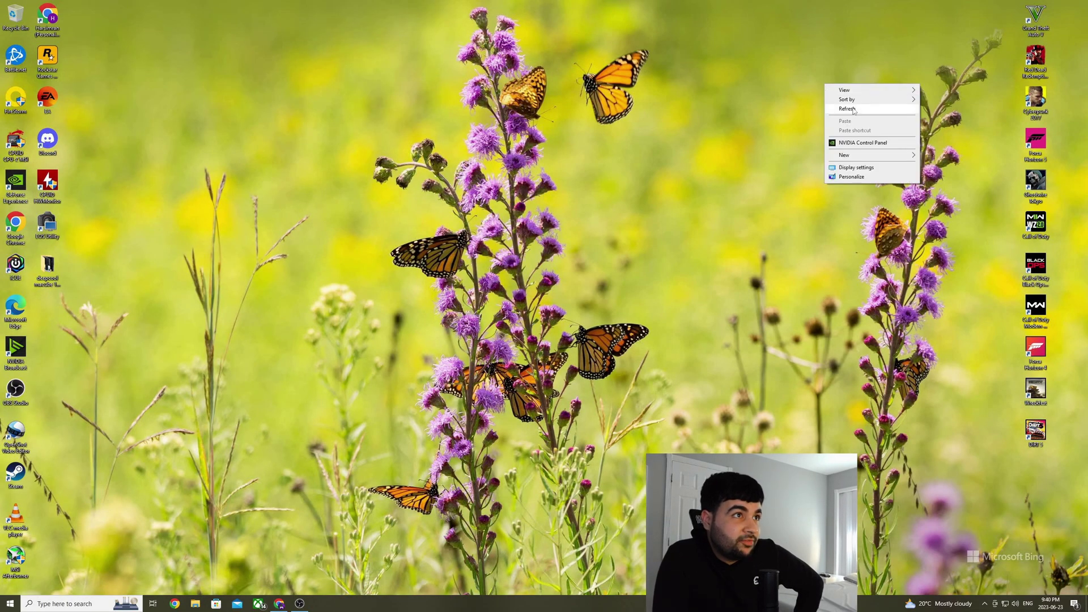
pyautogui.click(853, 109)
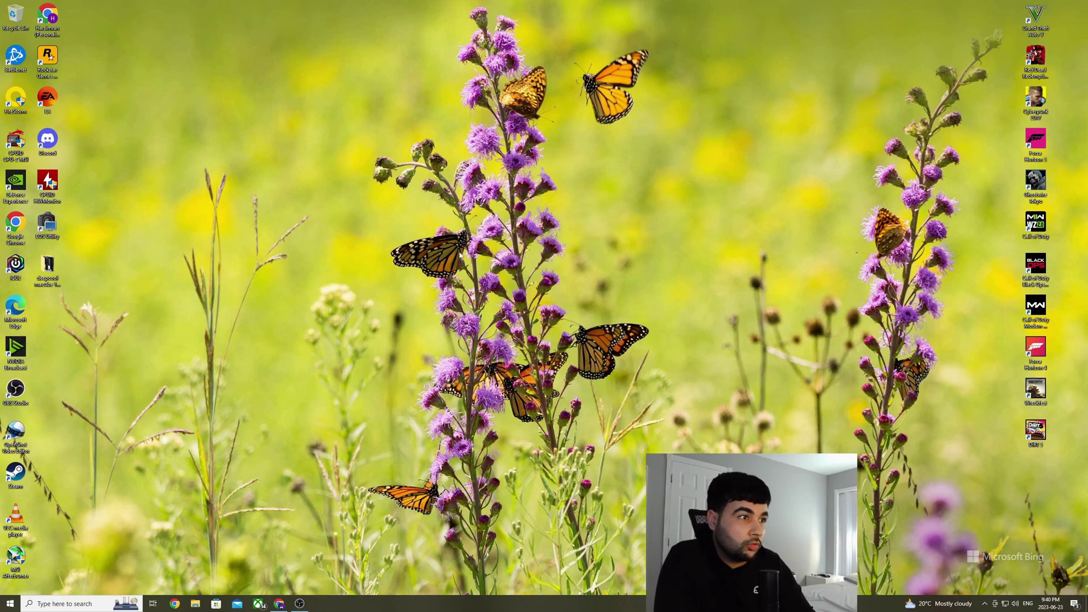
pyautogui.hotkey('alt', 'Tab')
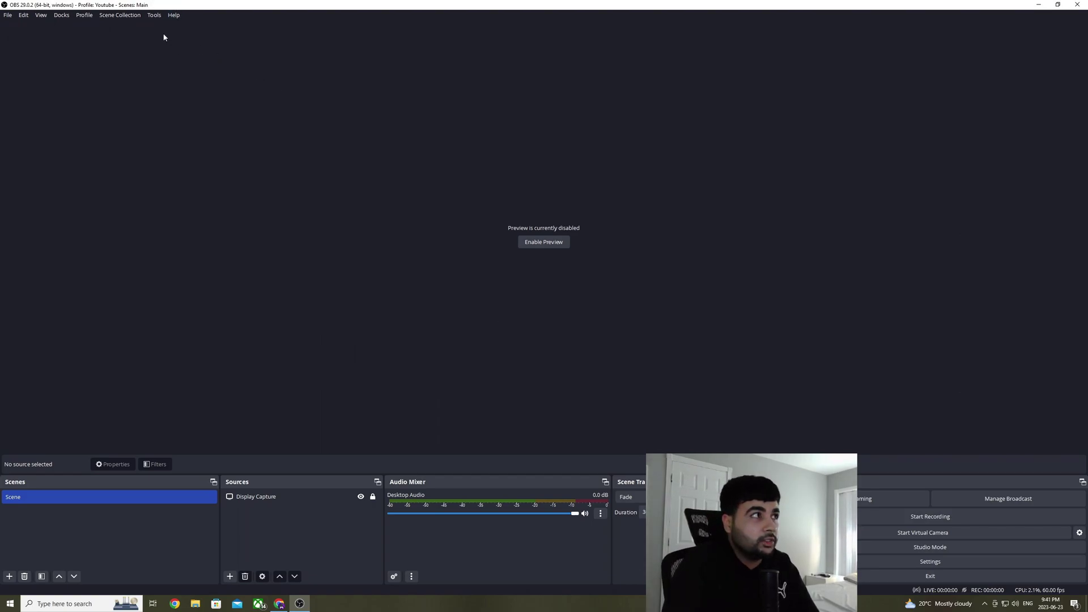
pyautogui.click(154, 15)
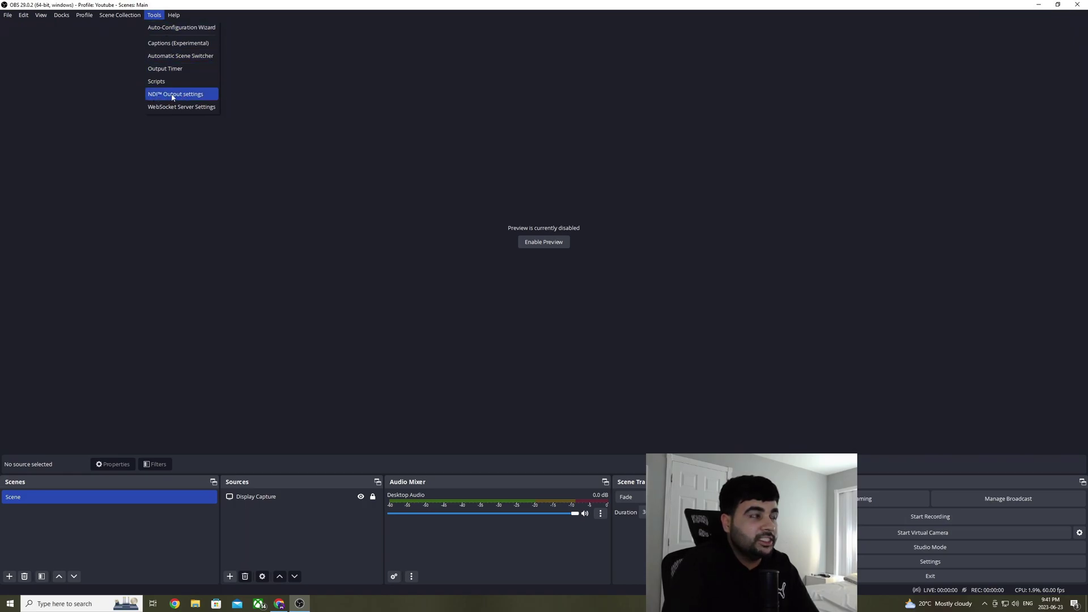
pyautogui.click(191, 97)
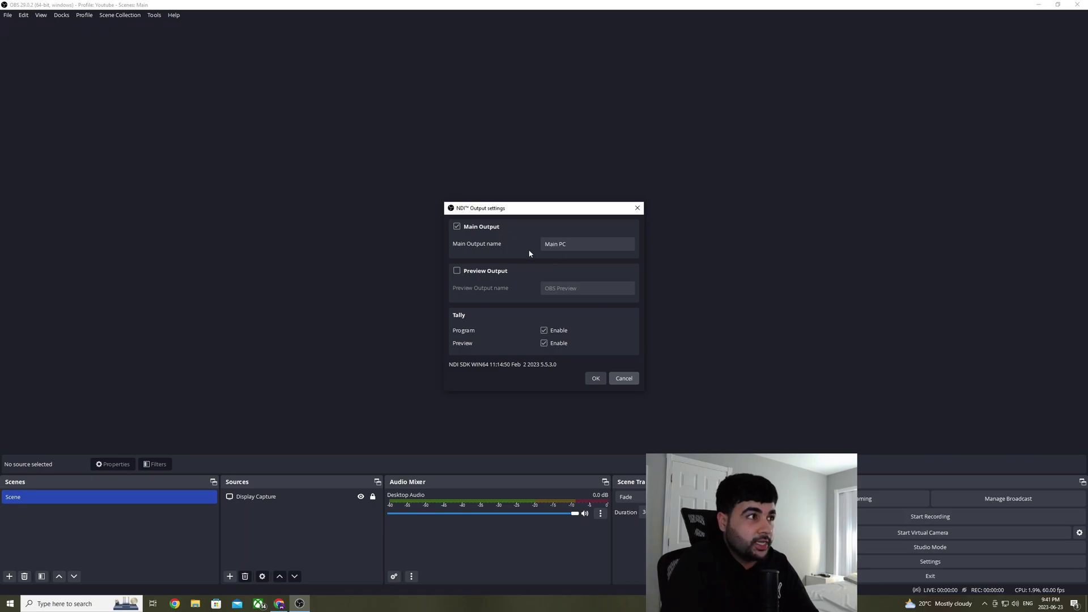
pyautogui.click(566, 244)
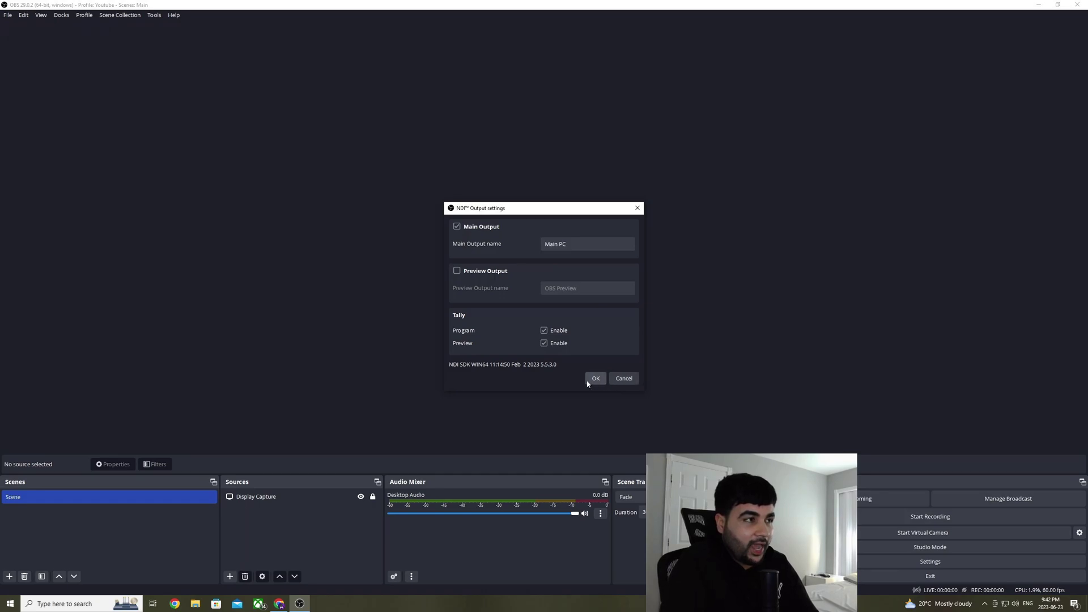
pyautogui.click(637, 382)
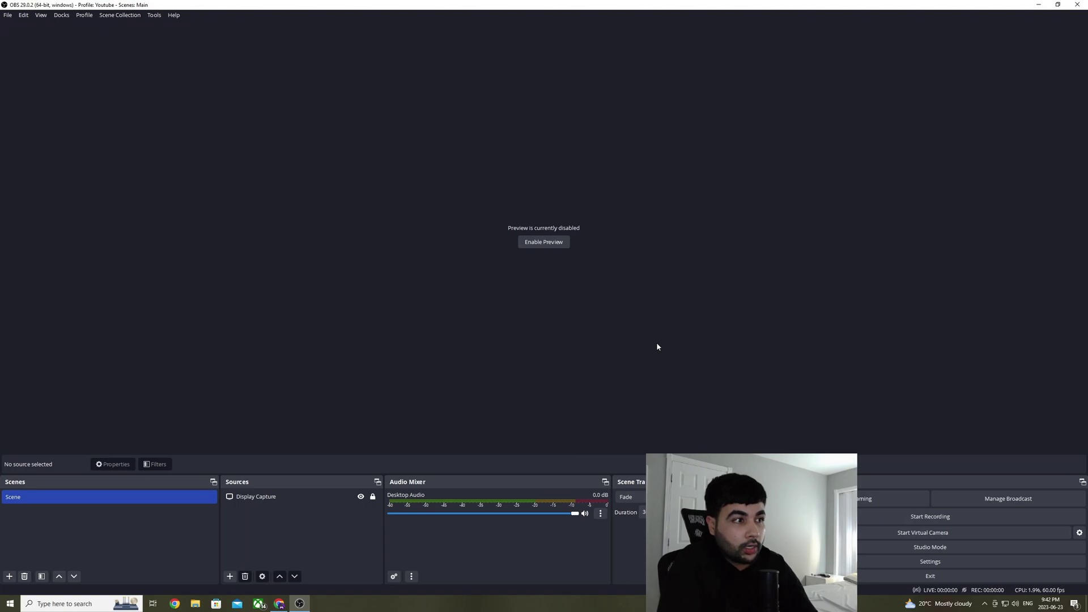
pyautogui.click(8, 17)
pyautogui.click(28, 57)
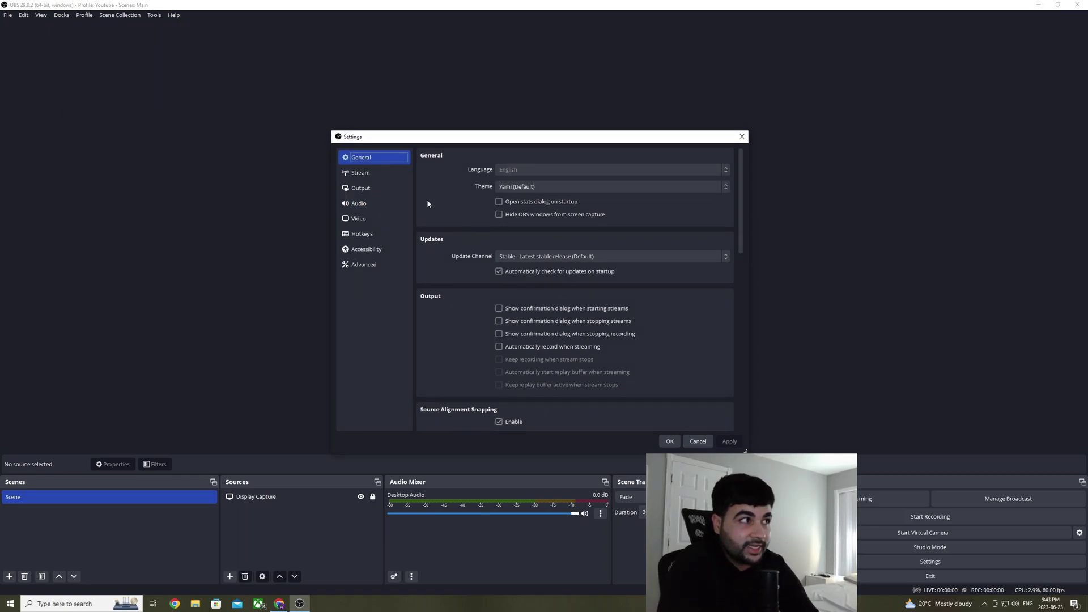
pyautogui.click(400, 193)
pyautogui.click(363, 218)
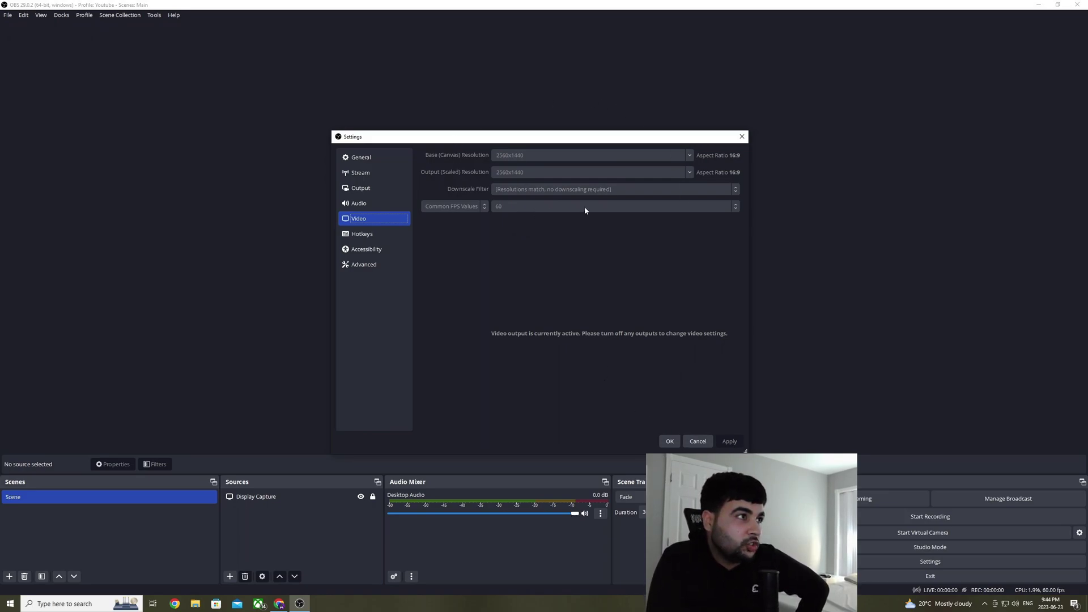
# Close Settings, glance at Tools > NDI™ Output settings, then move to the streaming PC's OBS.
pyautogui.click(697, 440)
pyautogui.click(154, 15)
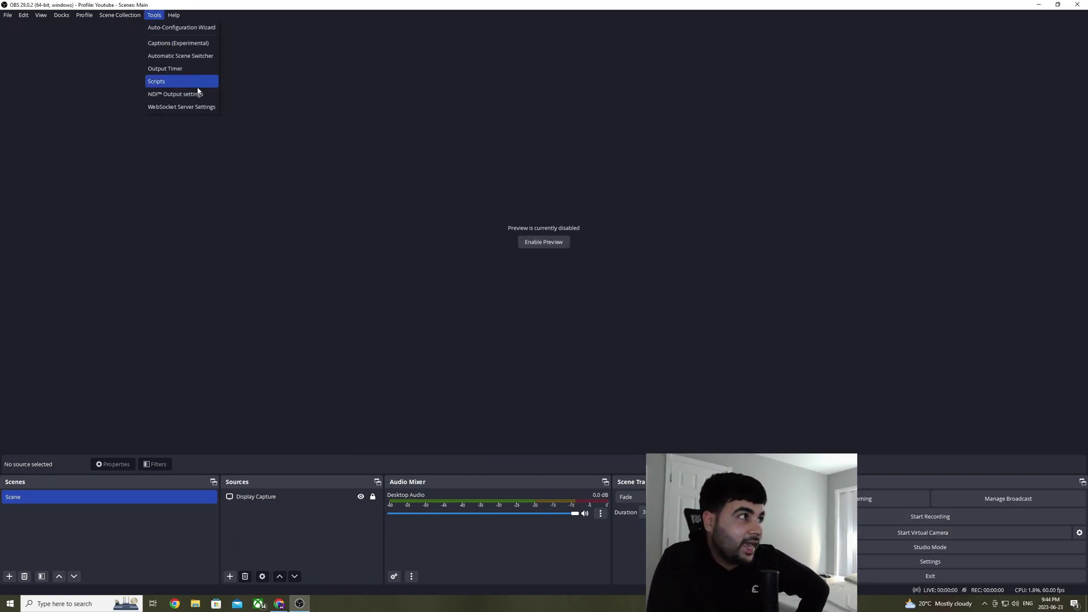
pyautogui.click(195, 94)
pyautogui.press('Escape')
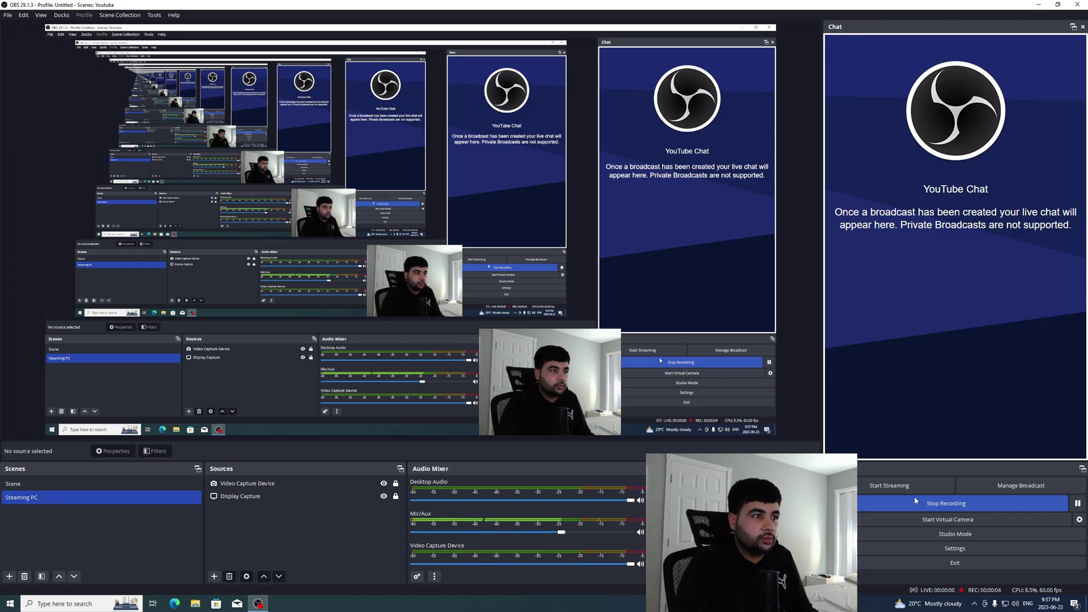
pyautogui.click(160, 17)
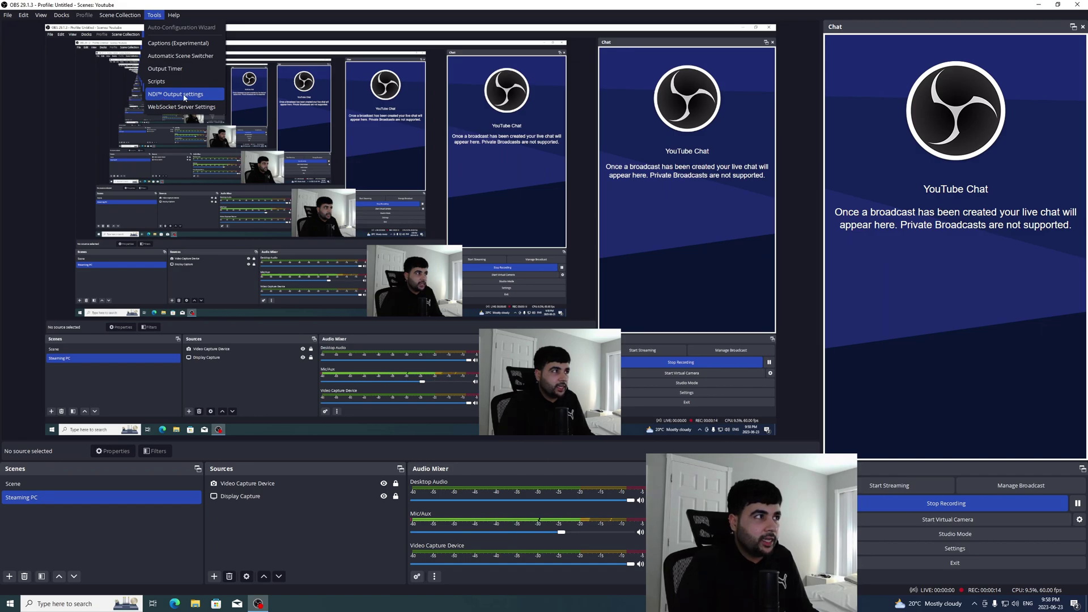
pyautogui.click(311, 17)
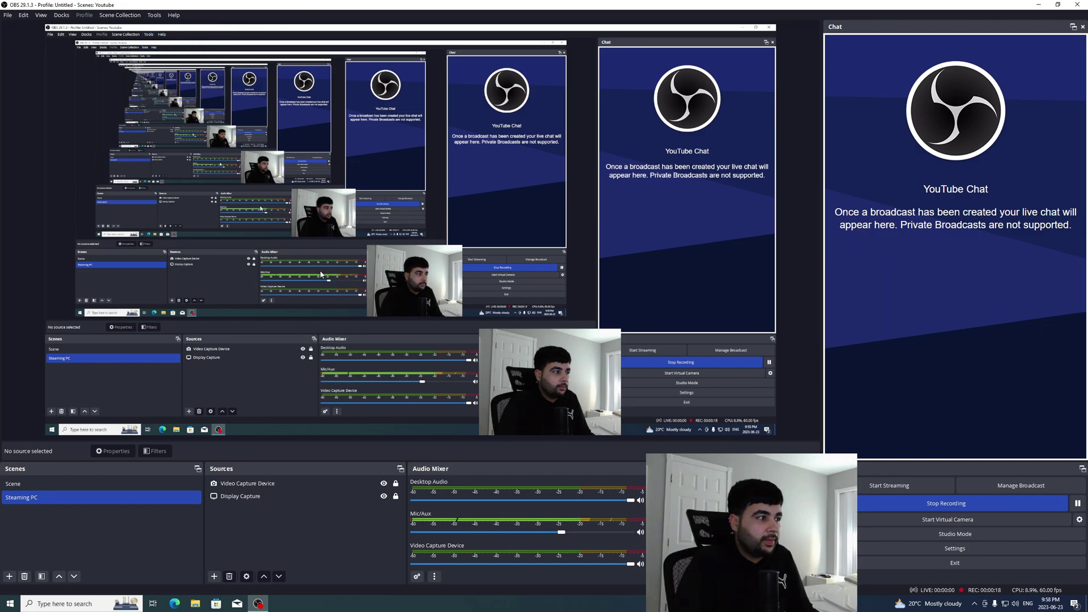
# Add an NDI™ Source to the Streaming PC scene from the Sources add menu.
pyautogui.click(214, 577)
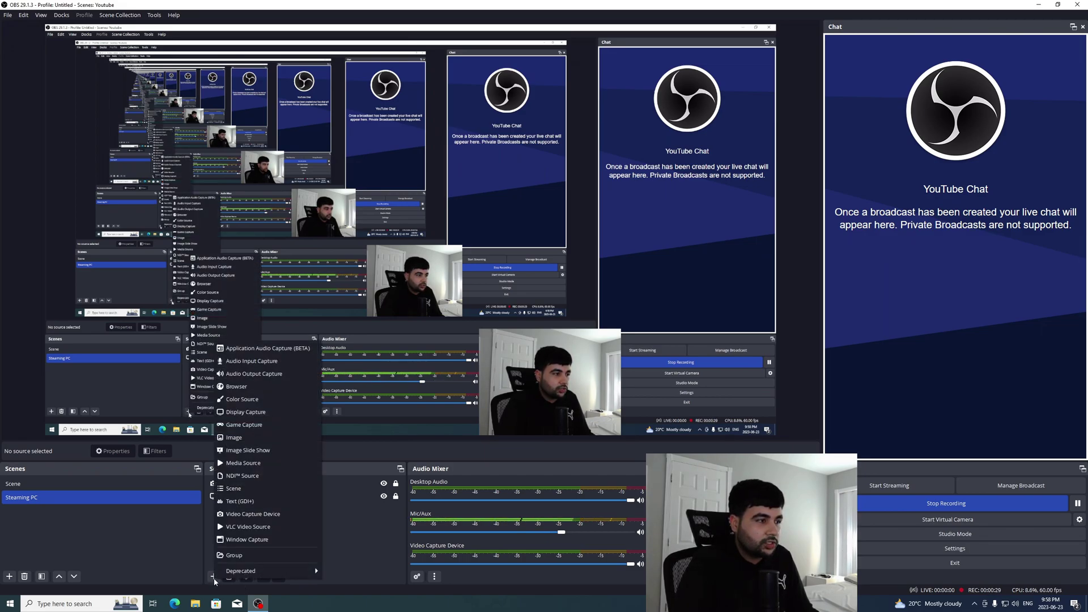
pyautogui.click(254, 481)
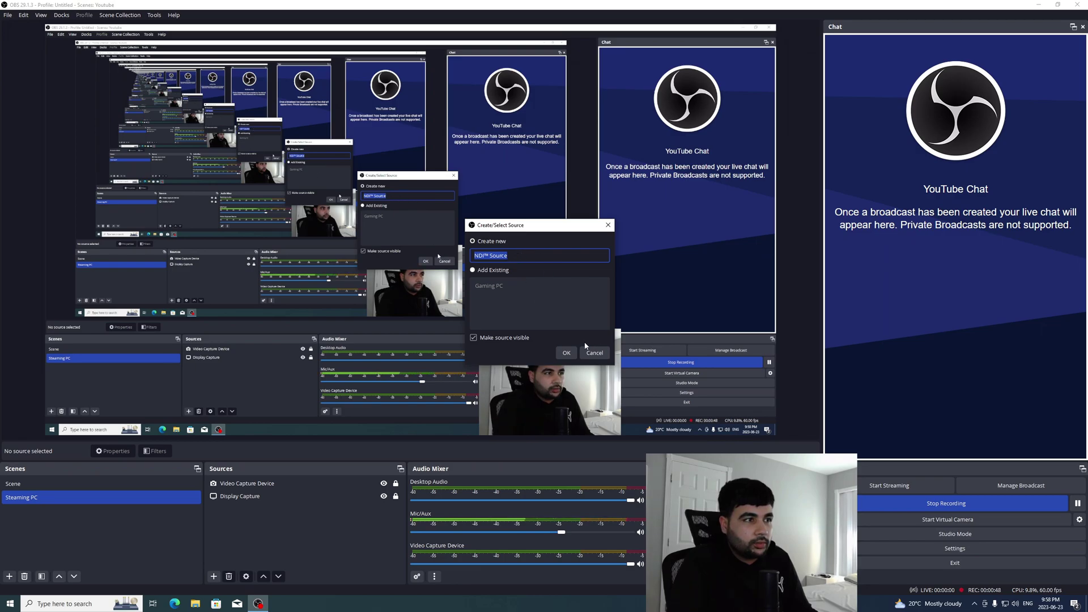
# Create the NDI™ Source from DESKTOP-NPRMDCO (Main PC), with Source Timing sync and Normal (safe) latency.
pyautogui.click(566, 353)
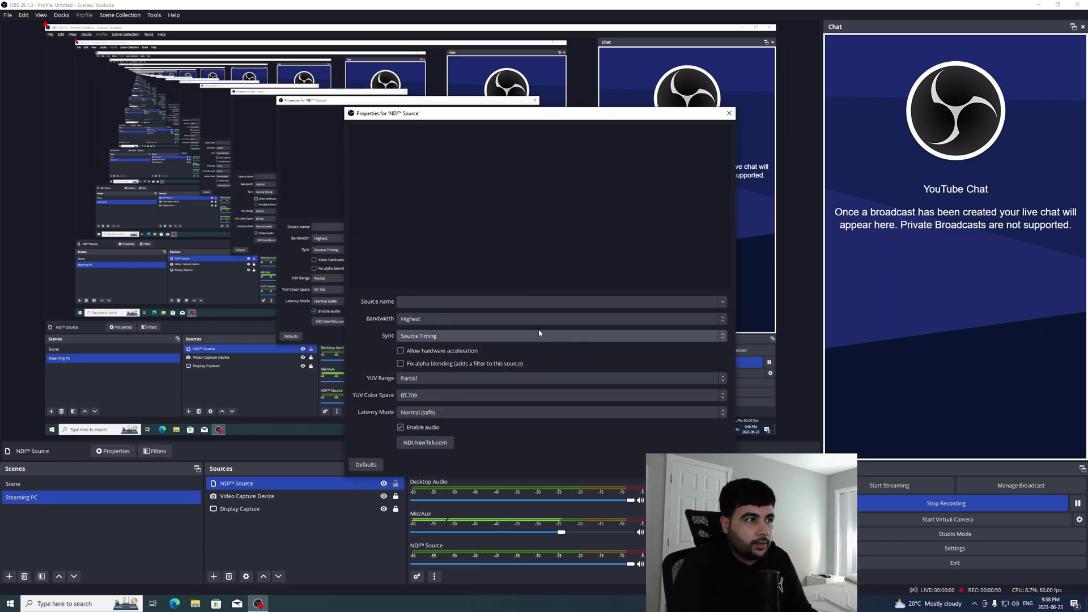
pyautogui.click(725, 303)
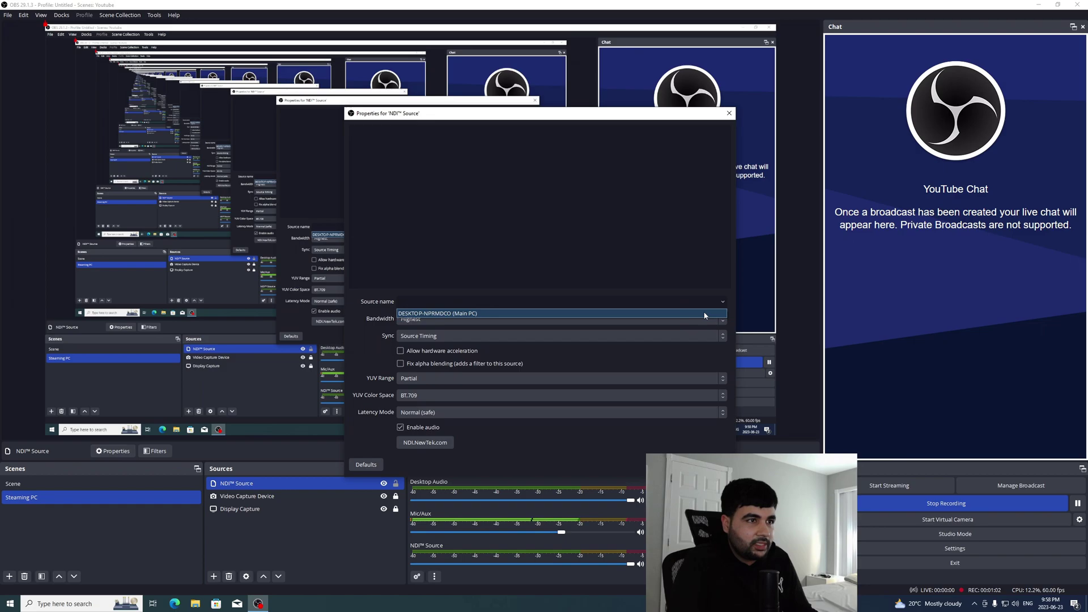
pyautogui.click(704, 315)
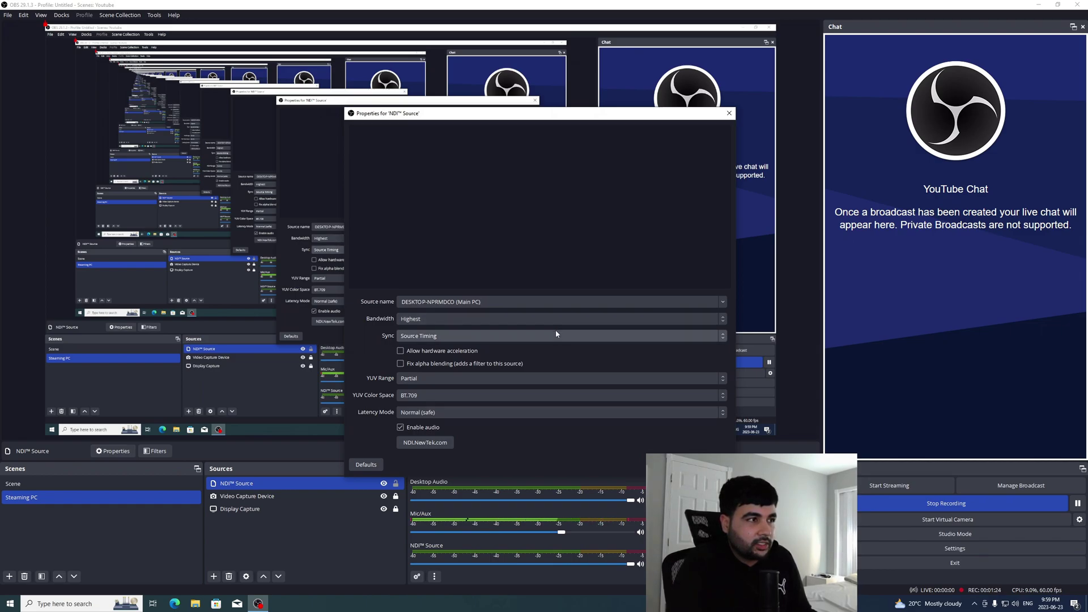
pyautogui.click(451, 337)
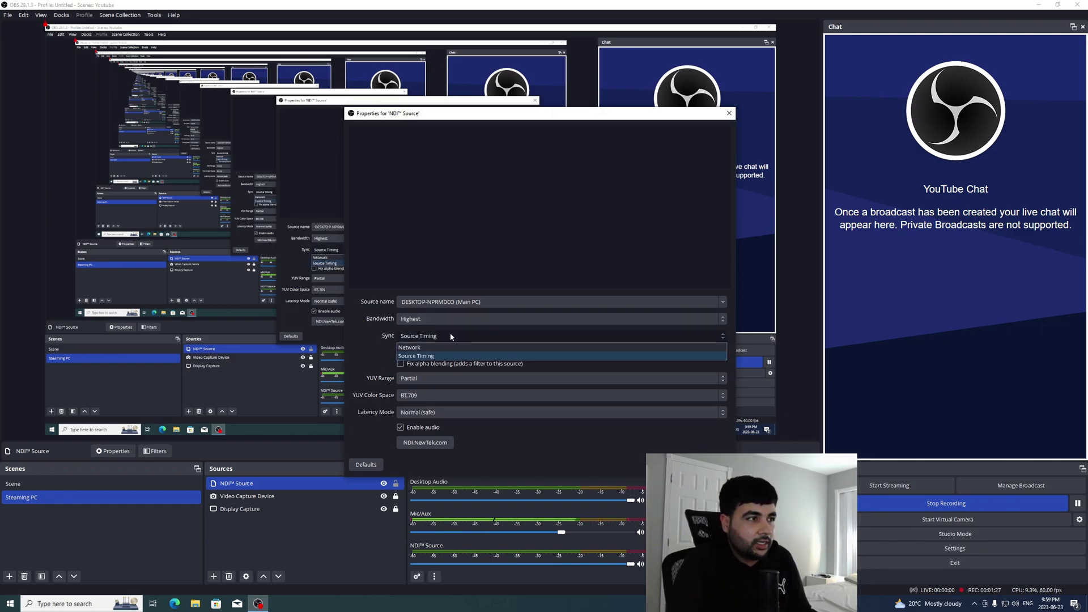
pyautogui.click(393, 344)
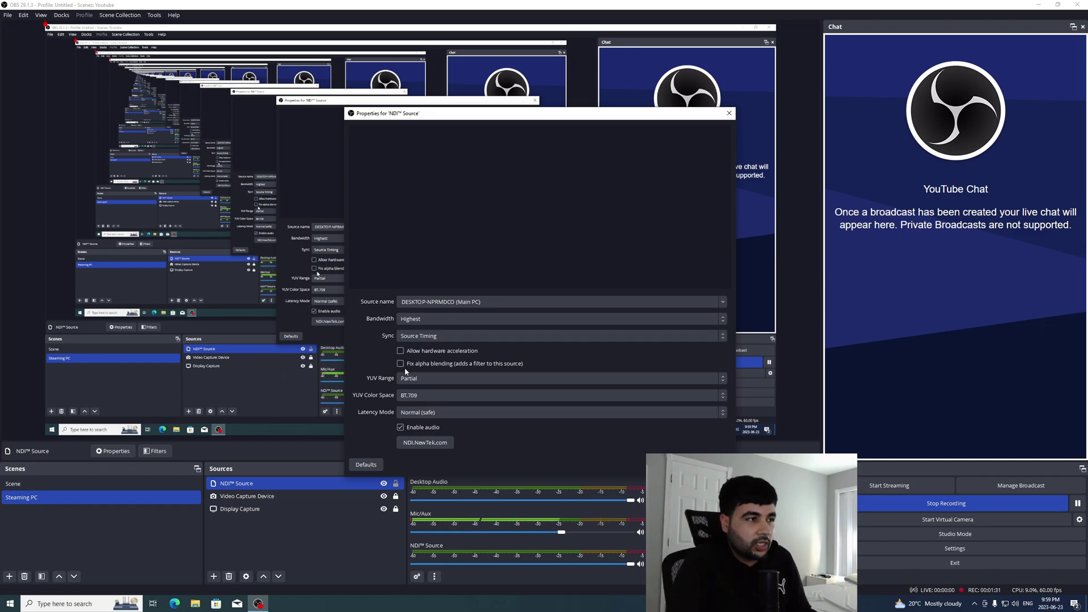
pyautogui.click(413, 417)
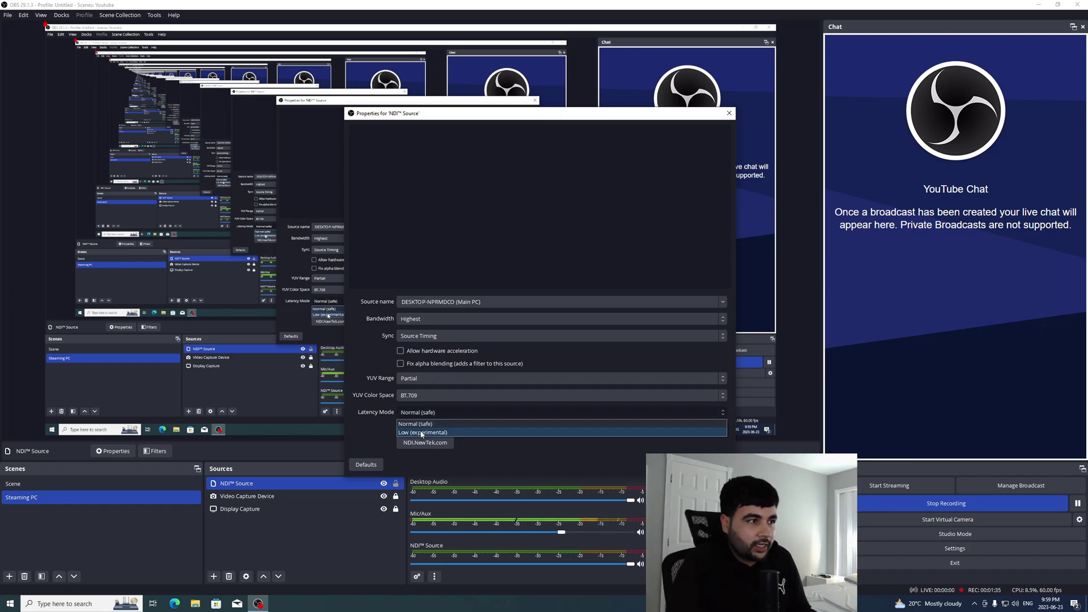
pyautogui.click(406, 424)
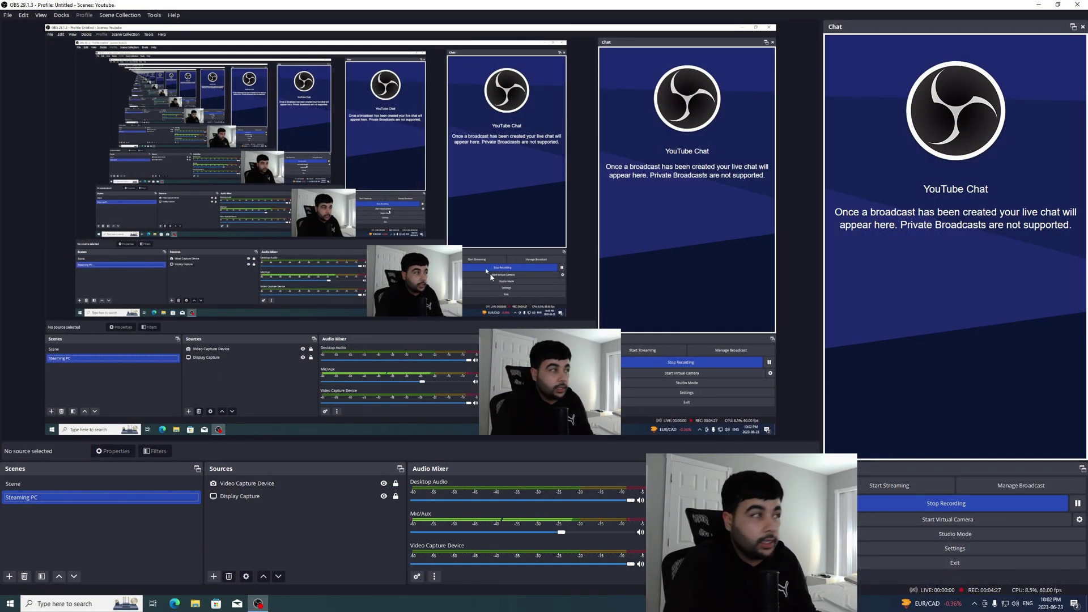
# Open File > Settings on the Video page, showing 2560x1440 base and output at 60 FPS.
pyautogui.click(7, 14)
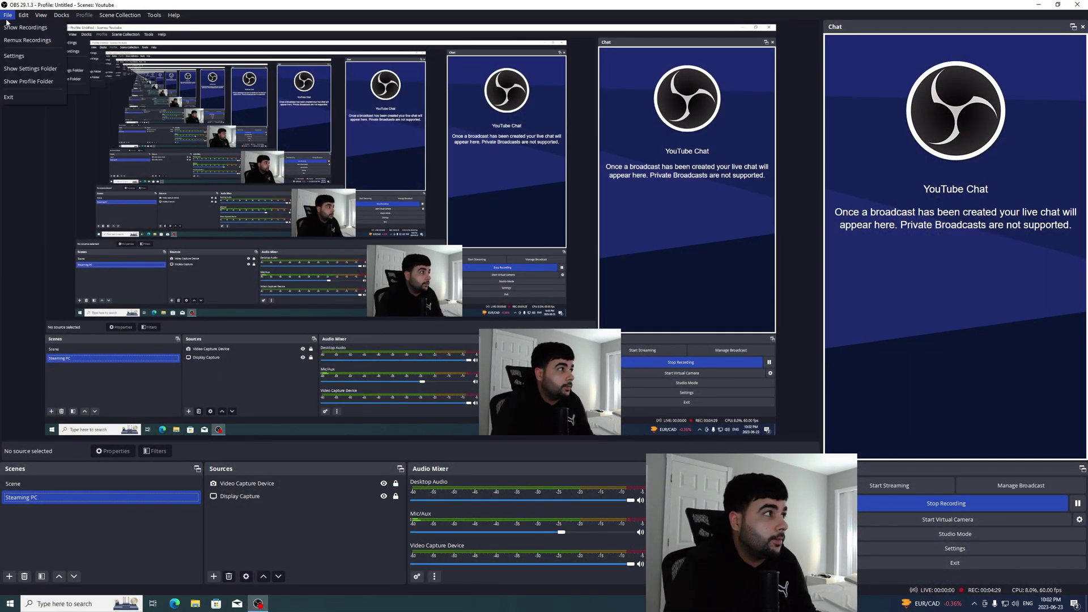
pyautogui.click(24, 60)
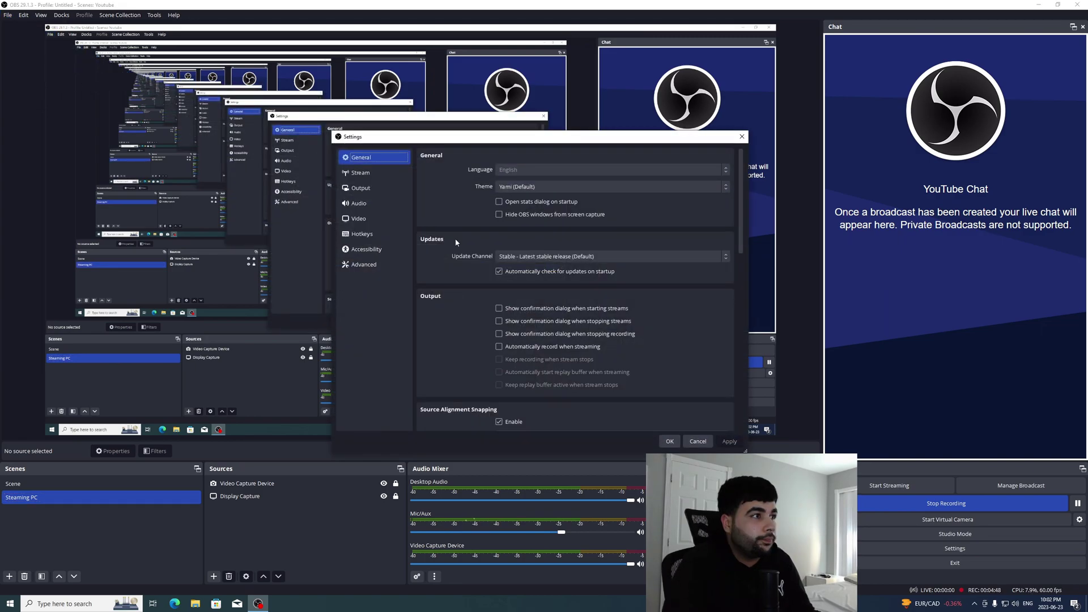
pyautogui.click(362, 219)
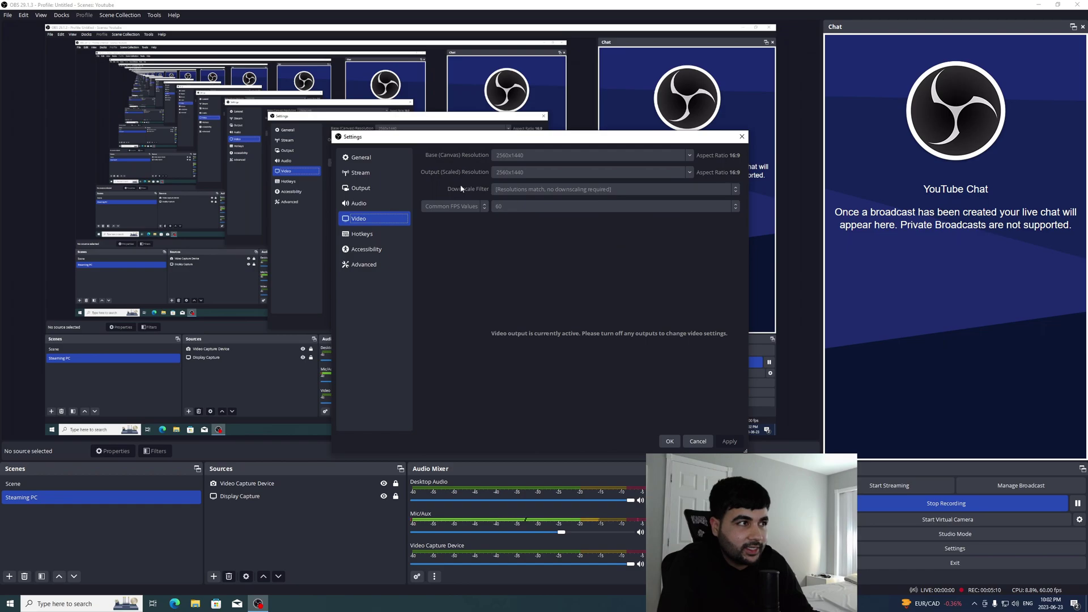
# Review the Output page: 51000 Kbps bitrate, AMD HEVC hardware encoder, Quality preset.
pyautogui.click(394, 188)
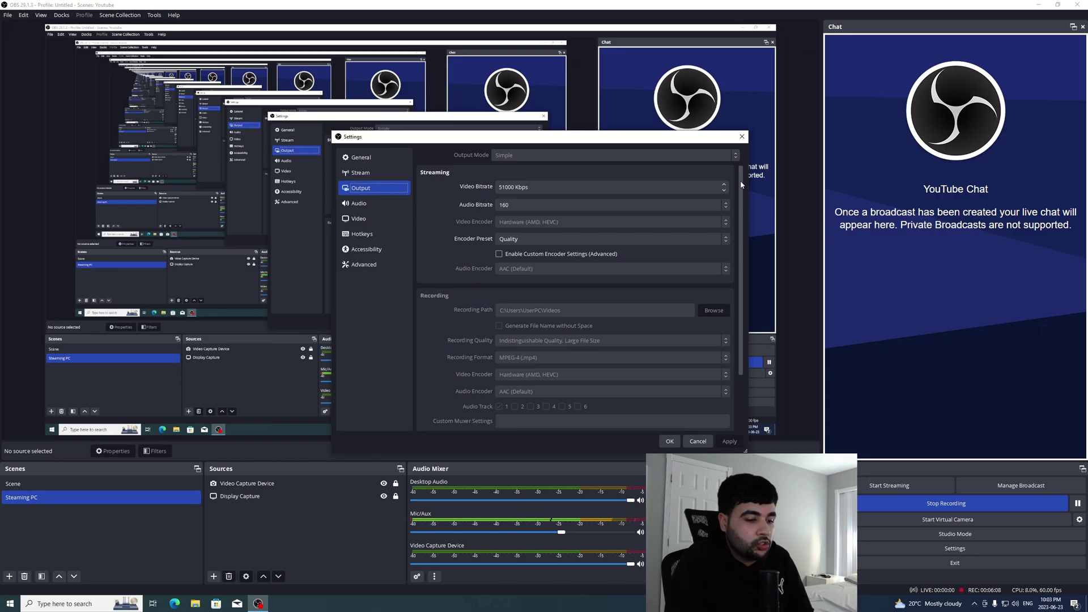
pyautogui.scroll(-3, 740, 180)
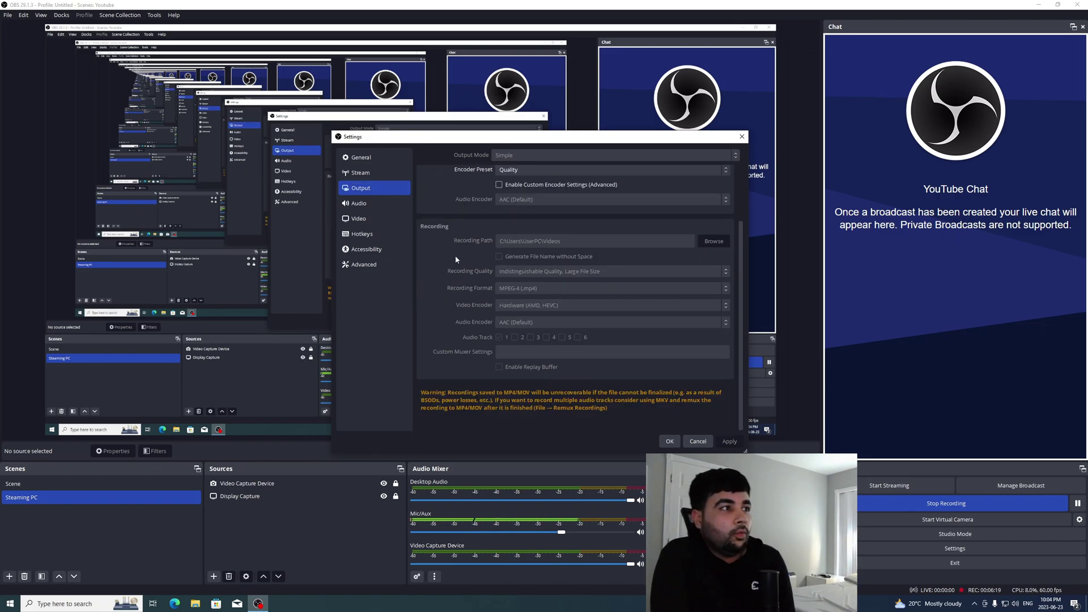